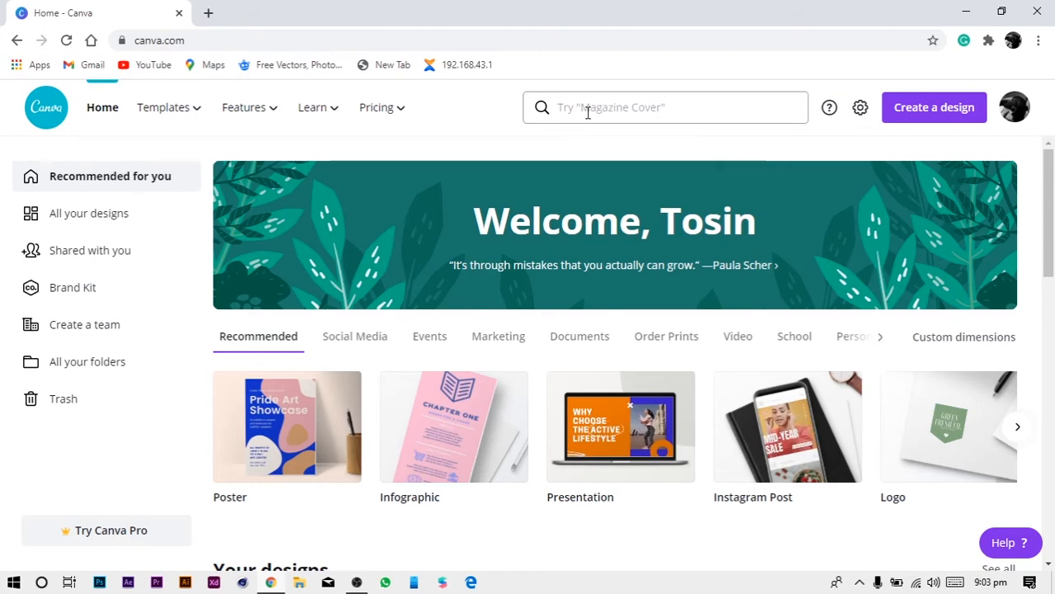
Create a new blank Logo design of 500 × 500 px from the recommended design types.
{"action": "left_click", "coordinate": [586, 112]}
{"action": "mouse_move", "coordinate": [181, 118]}
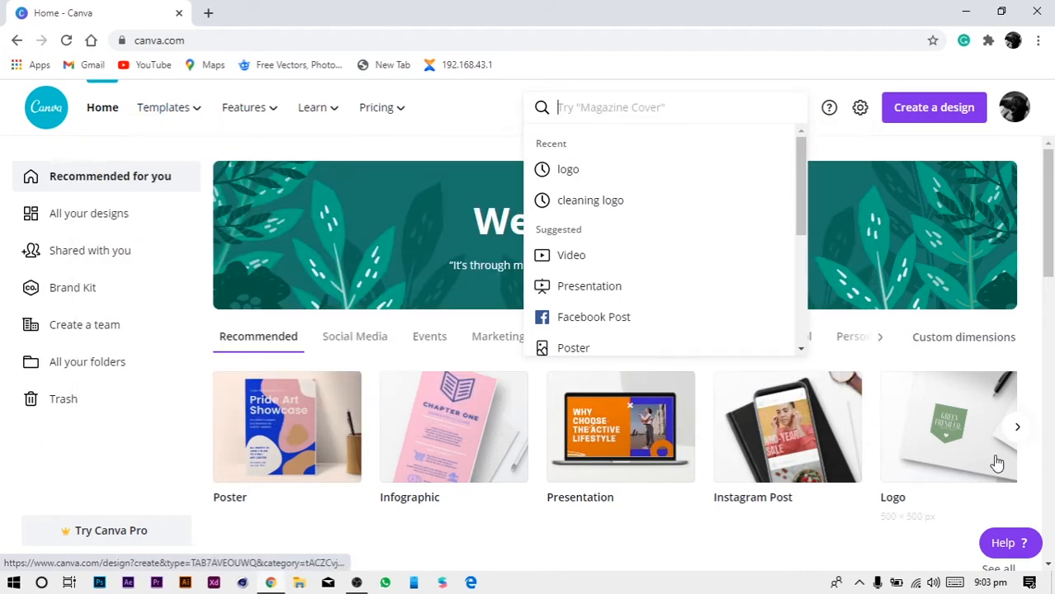
{"action": "left_click", "coordinate": [924, 454]}
{"action": "left_click", "coordinate": [924, 453]}
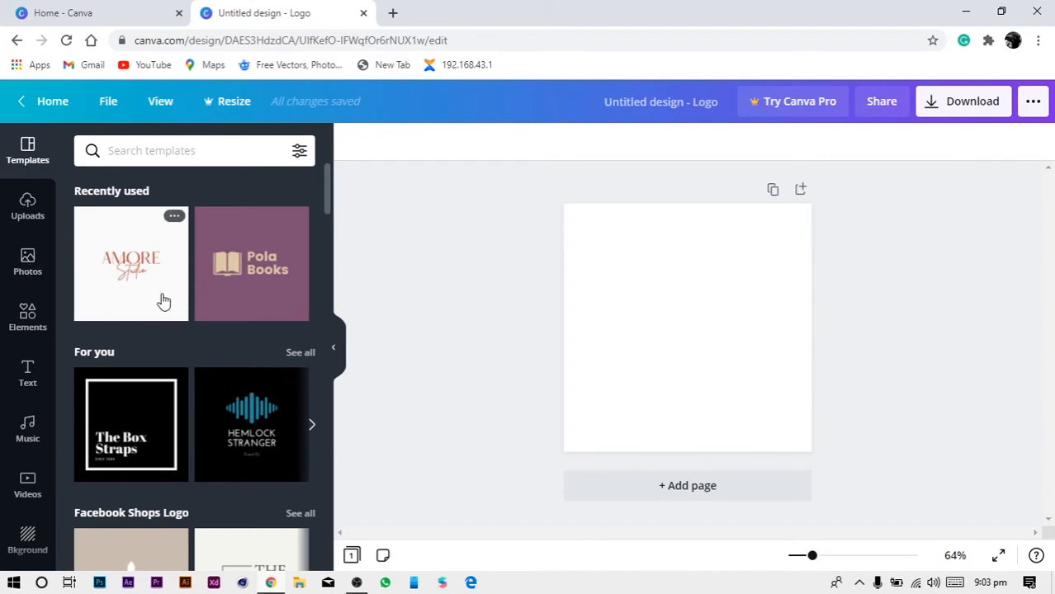
Look through the logo template categories, such as gaming, badge, fashion, computer and education, for design ideas.
{"action": "scroll", "coordinate": [164, 301], "scroll_direction": "down", "scroll_amount": 5}
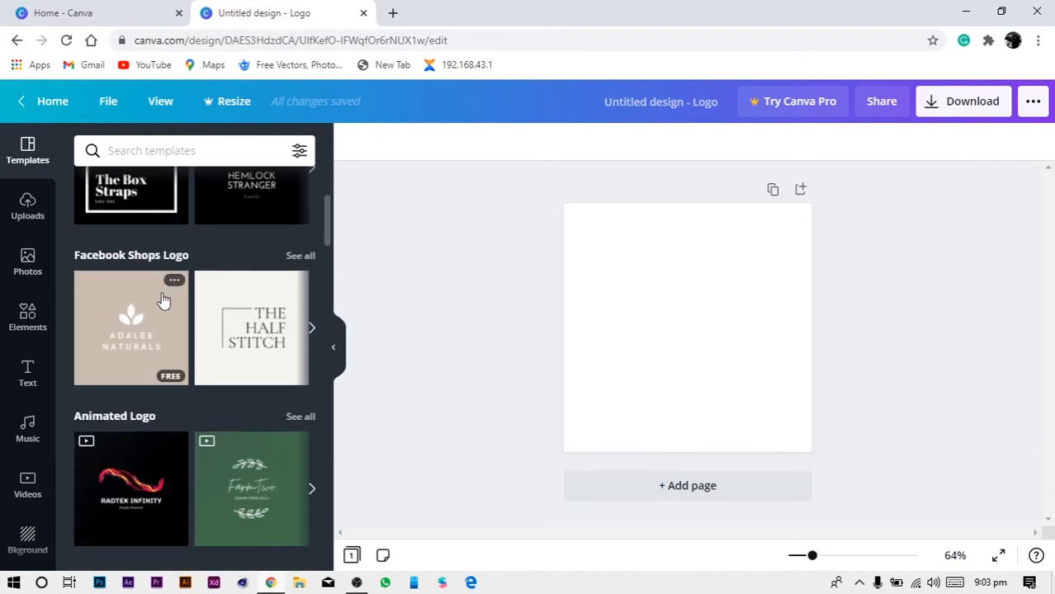
{"action": "scroll", "coordinate": [163, 301], "scroll_direction": "down", "scroll_amount": 4}
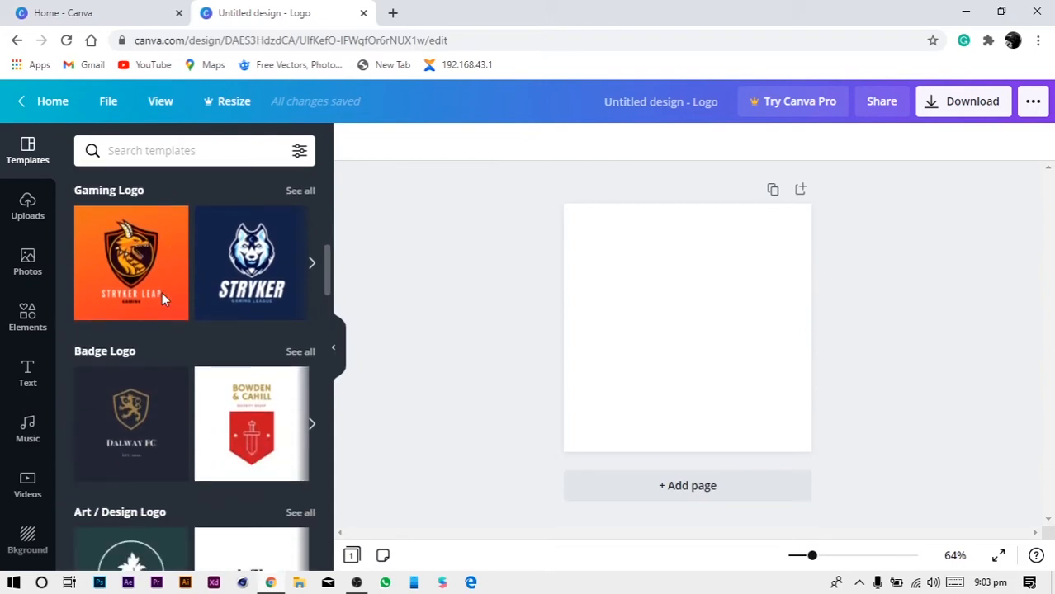
{"action": "scroll", "coordinate": [163, 301], "scroll_direction": "down", "scroll_amount": 1}
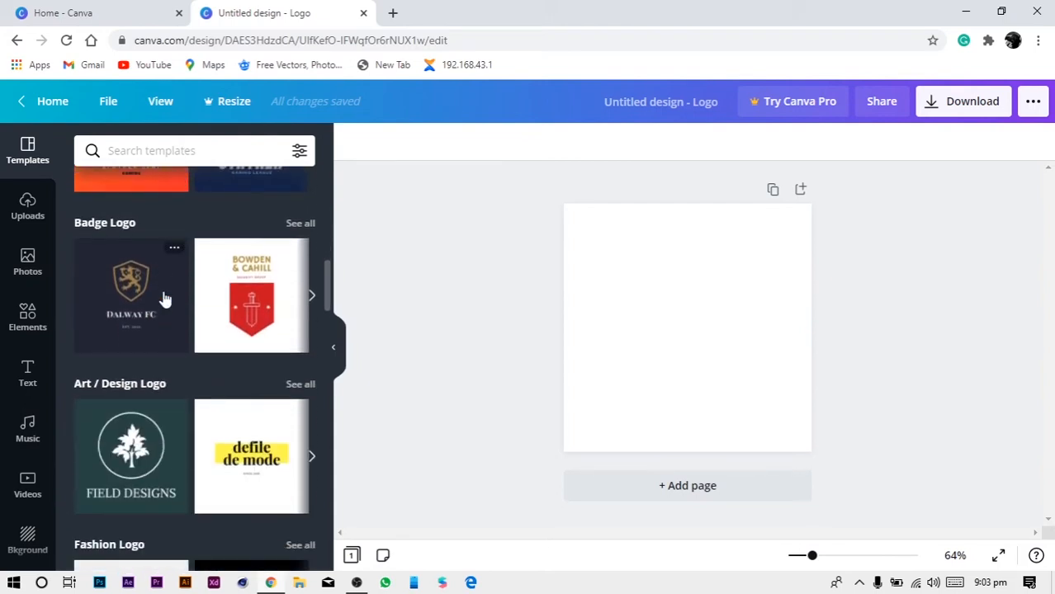
{"action": "scroll", "coordinate": [164, 301], "scroll_direction": "down", "scroll_amount": 2}
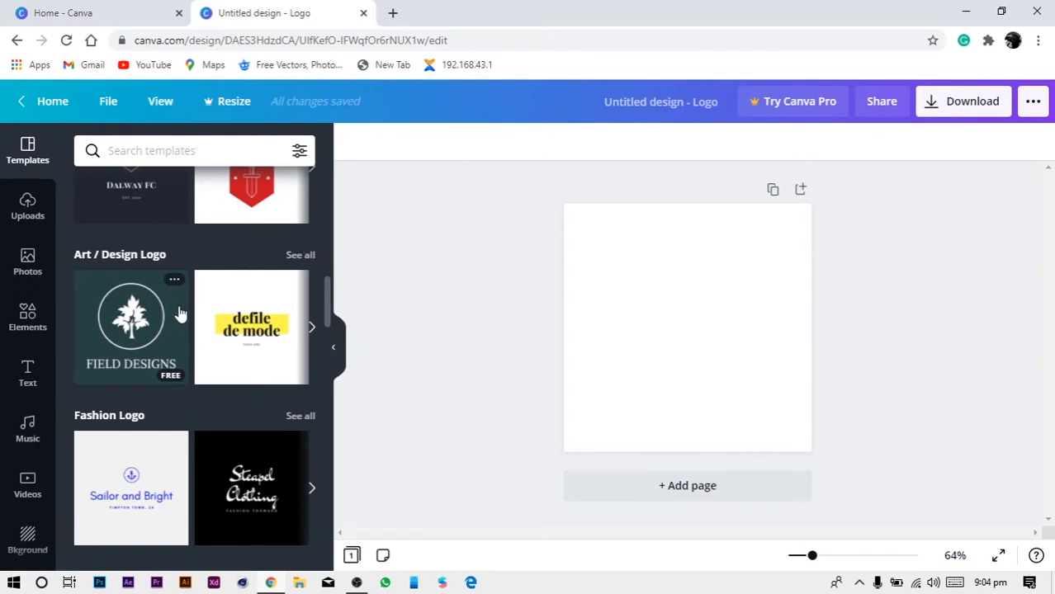
{"action": "scroll", "coordinate": [180, 314], "scroll_direction": "down", "scroll_amount": 2}
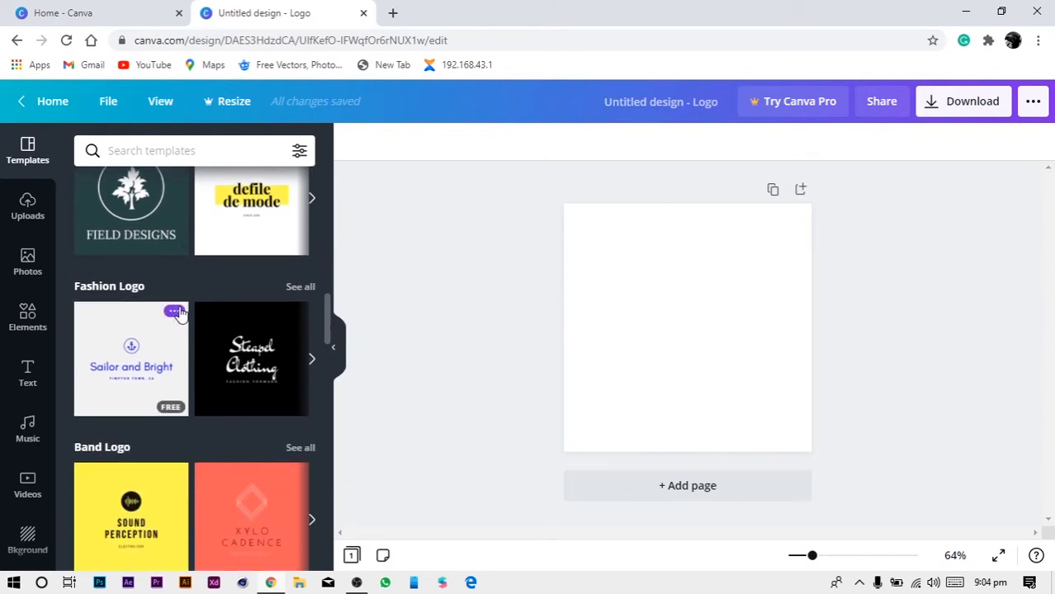
{"action": "scroll", "coordinate": [180, 313], "scroll_direction": "down", "scroll_amount": 2}
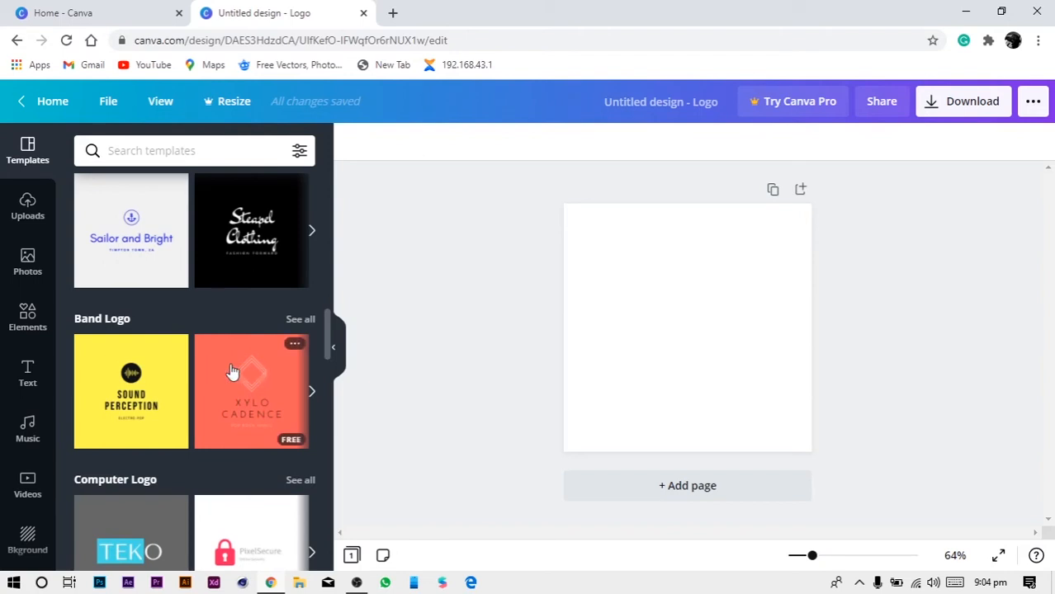
{"action": "scroll", "coordinate": [231, 368], "scroll_direction": "down", "scroll_amount": 2}
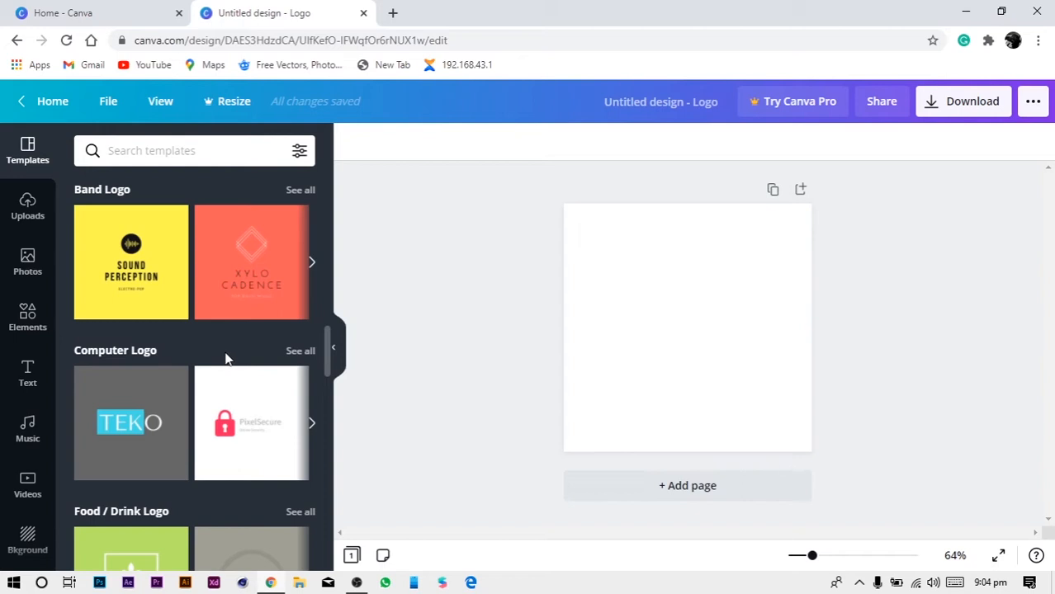
{"action": "scroll", "coordinate": [226, 359], "scroll_direction": "down", "scroll_amount": 4}
{"action": "scroll", "coordinate": [226, 360], "scroll_direction": "down", "scroll_amount": 2}
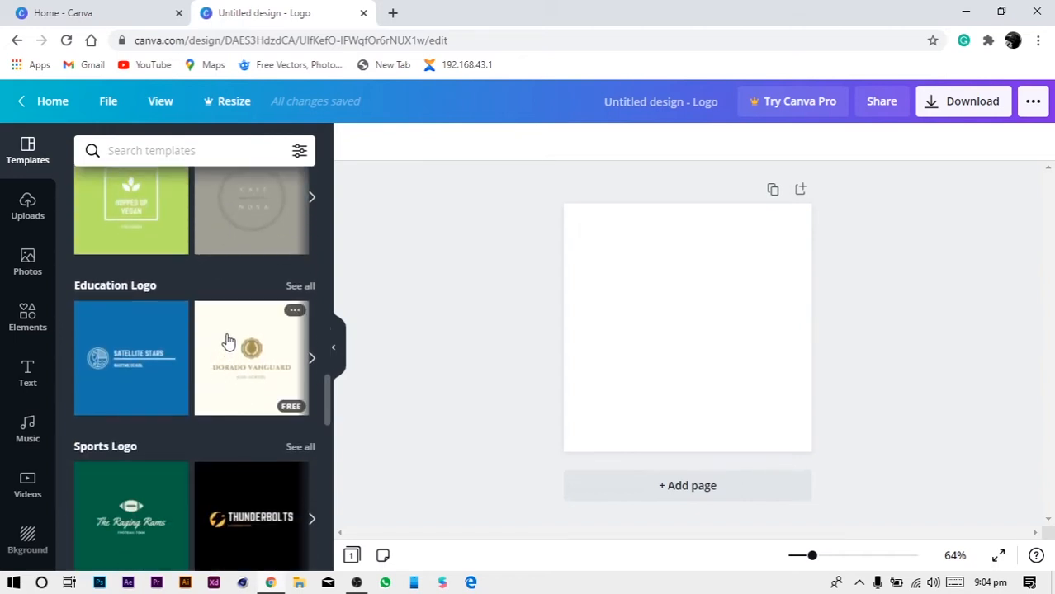
{"action": "scroll", "coordinate": [226, 341], "scroll_direction": "down", "scroll_amount": 4}
{"action": "scroll", "coordinate": [229, 341], "scroll_direction": "up", "scroll_amount": 4}
{"action": "scroll", "coordinate": [228, 341], "scroll_direction": "up", "scroll_amount": 20}
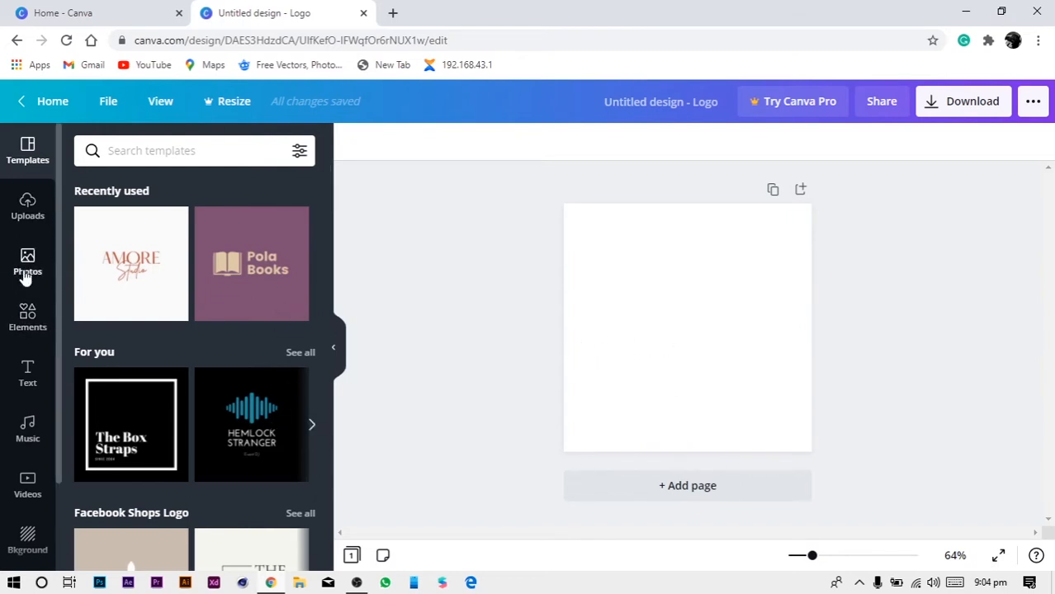
Add a heading to the blank logo page with the text CRUSH.
{"action": "left_click", "coordinate": [34, 376]}
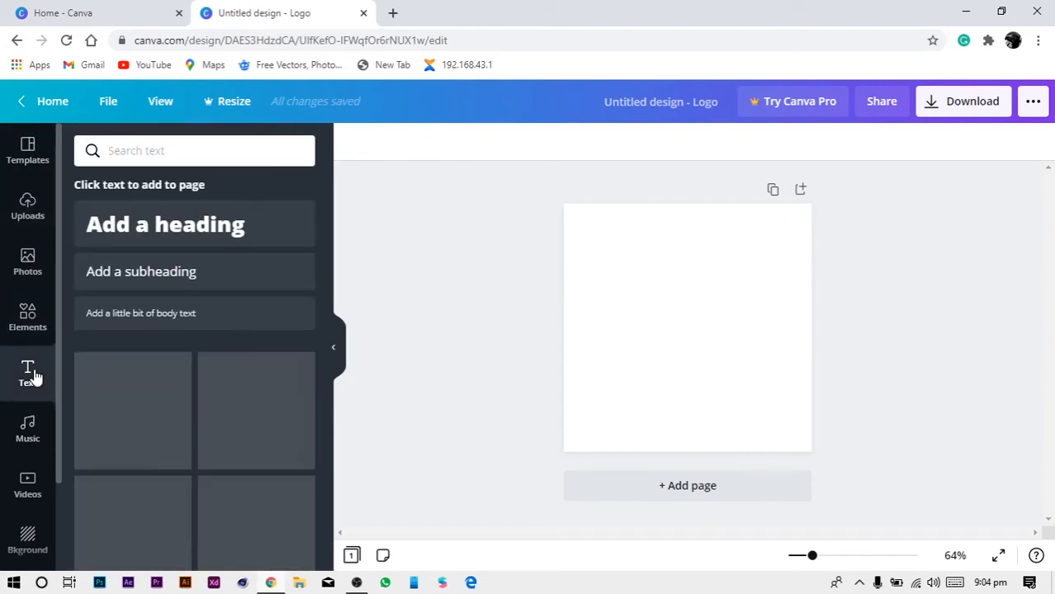
{"action": "left_click", "coordinate": [161, 233]}
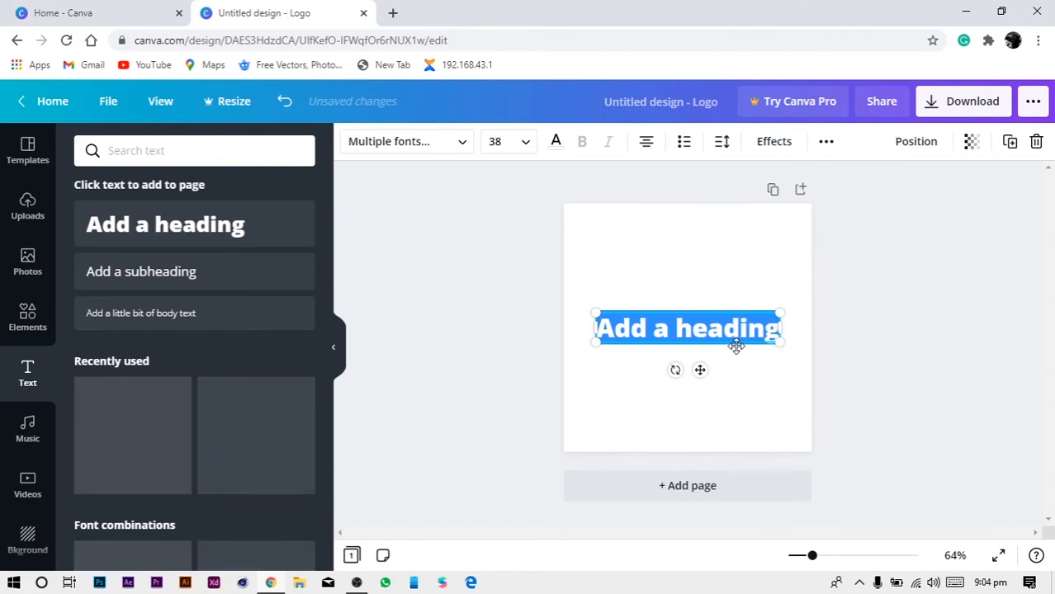
{"action": "type", "text": "C"}
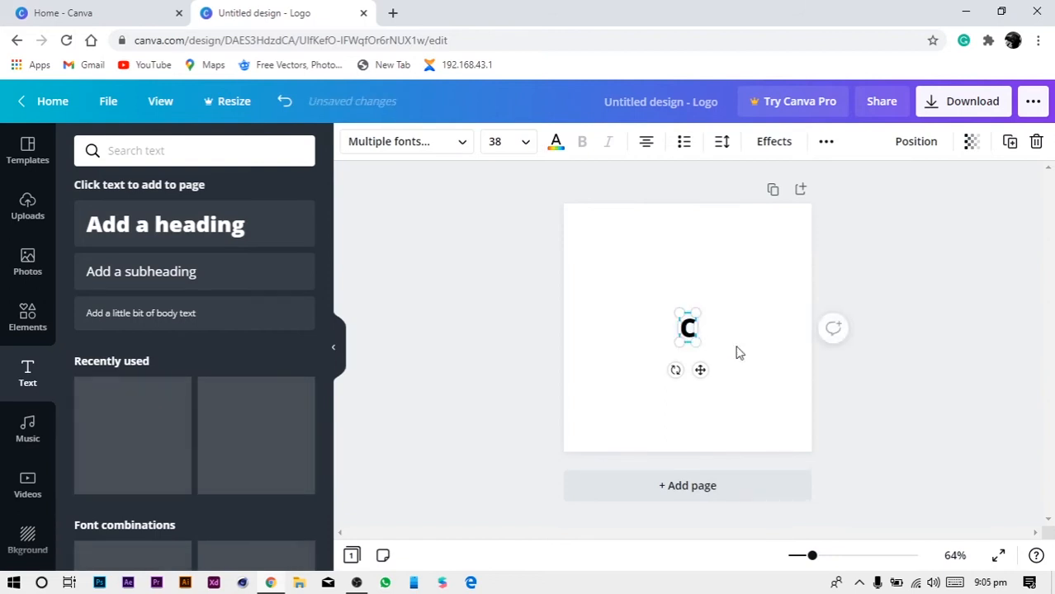
{"action": "type", "text": "RUS"}
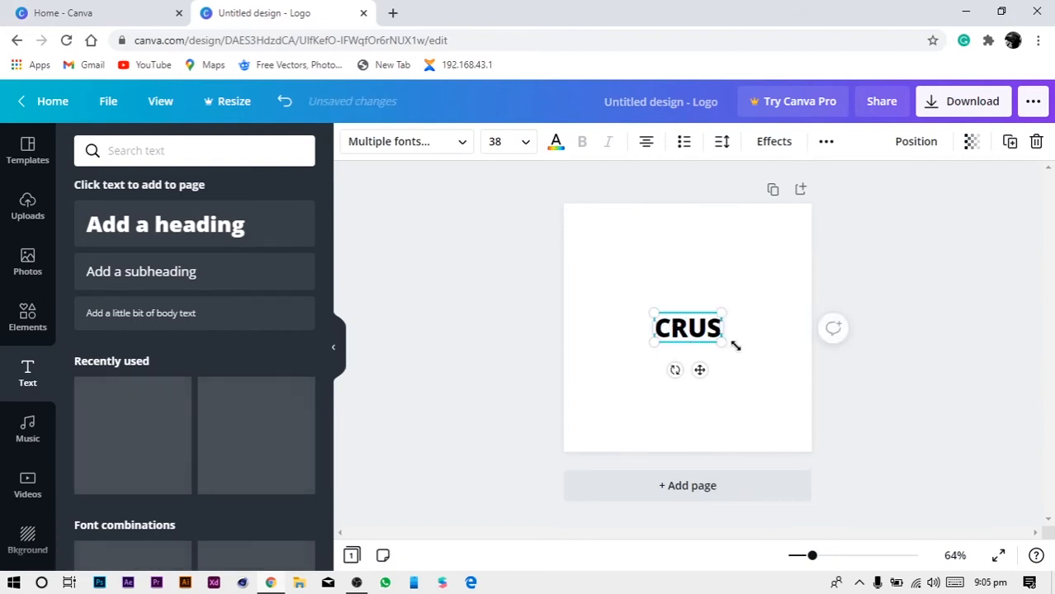
{"action": "type", "text": "H"}
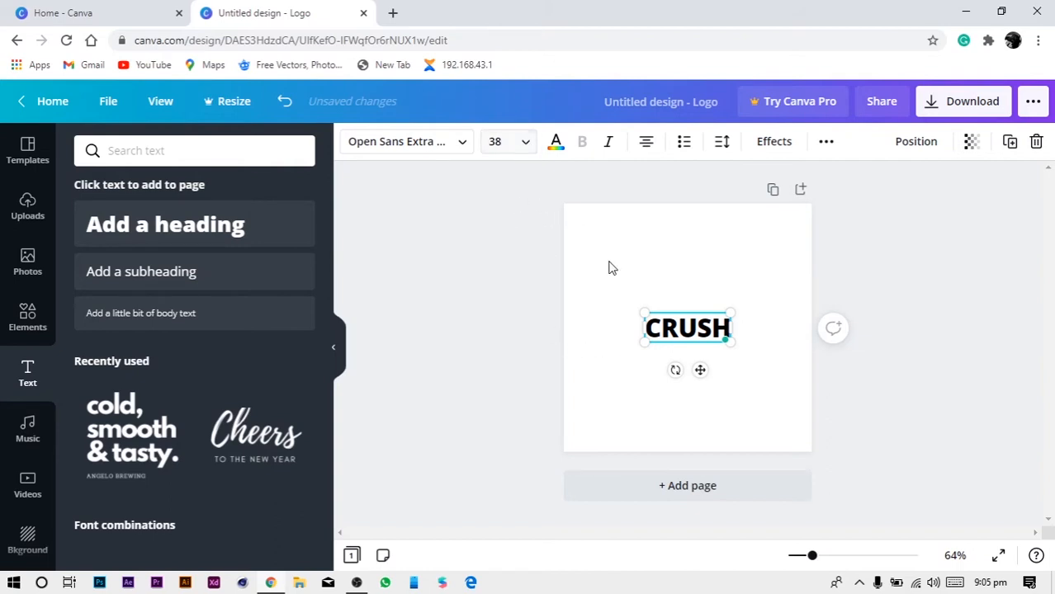
Set the CRUSH heading's font size to 45 and nudge it slightly upward to the middle of the page.
{"action": "left_click", "coordinate": [516, 147]}
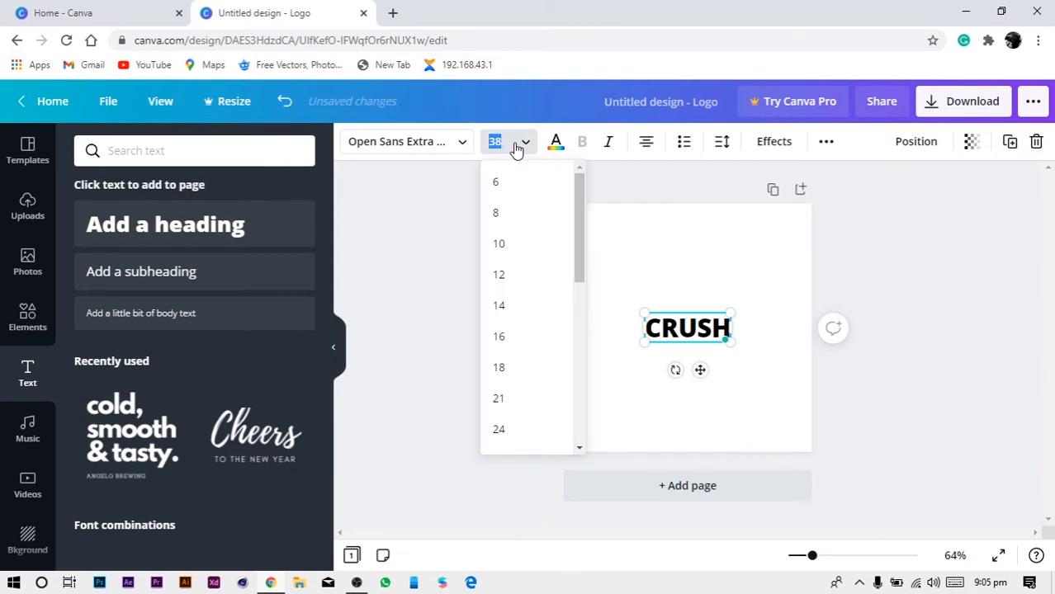
{"action": "scroll", "coordinate": [503, 289], "scroll_direction": "down", "scroll_amount": 2}
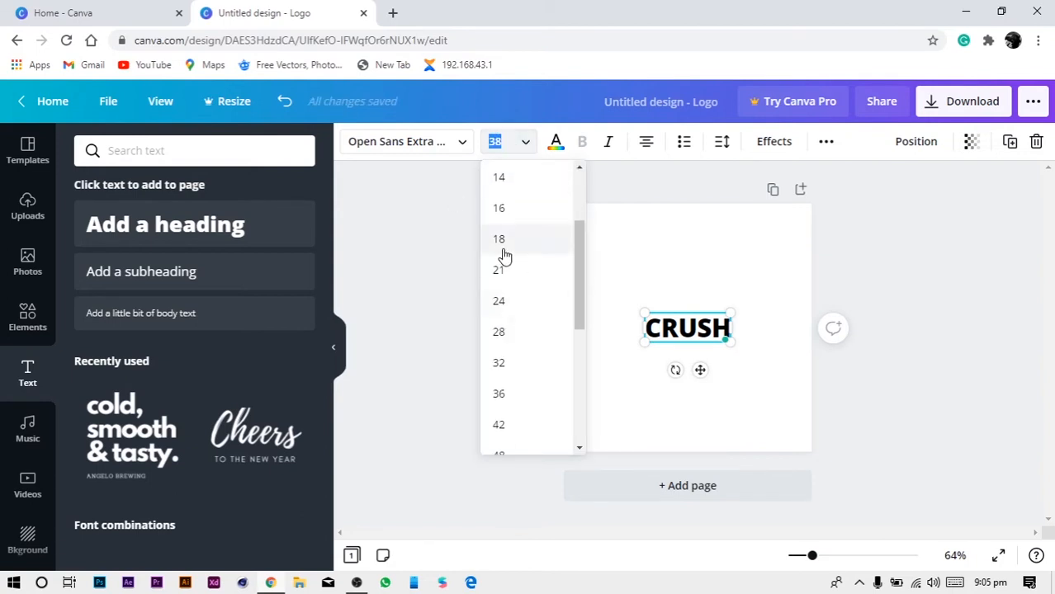
{"action": "left_click", "coordinate": [510, 141]}
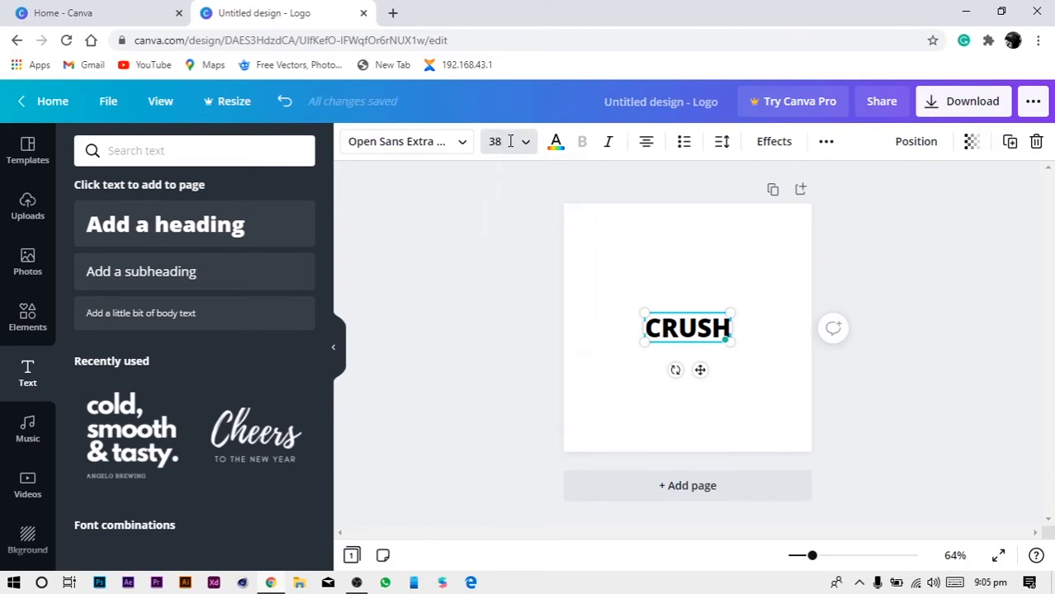
{"action": "key", "text": "BackSpace"}
{"action": "key", "text": "BackSpace"}
{"action": "type", "text": "45"}
{"action": "key", "text": "Return"}
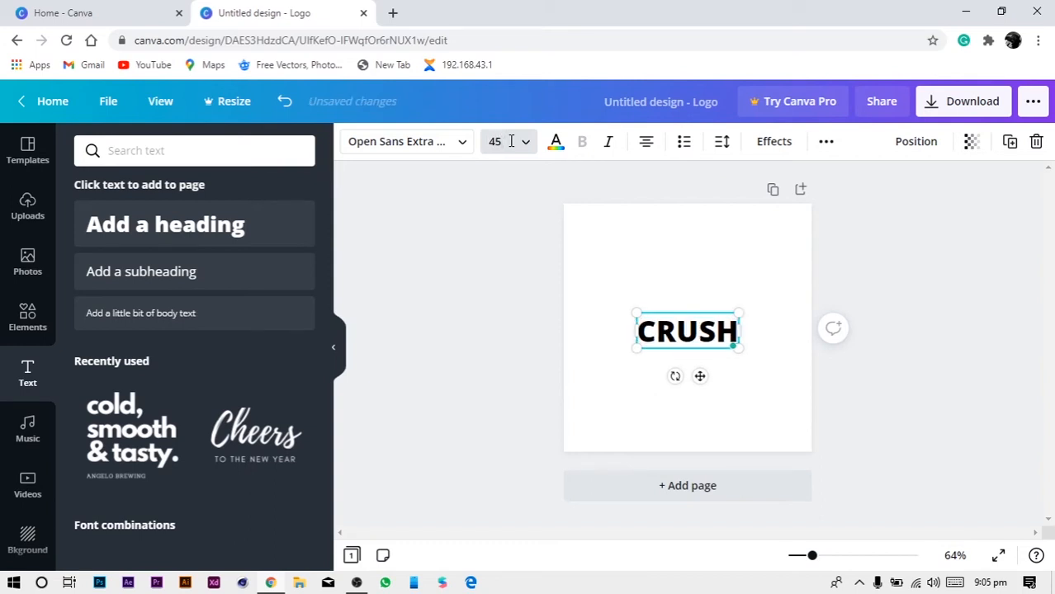
{"action": "left_click_drag", "start_coordinate": [697, 376], "coordinate": [699, 373]}
{"action": "left_click", "coordinate": [719, 410]}
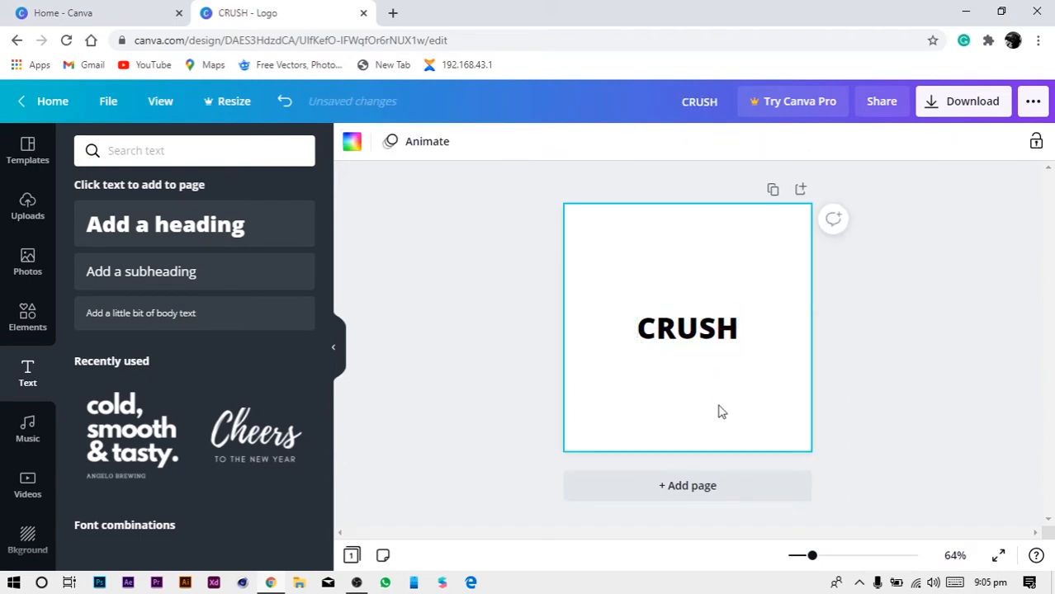
{"action": "left_click", "coordinate": [487, 384]}
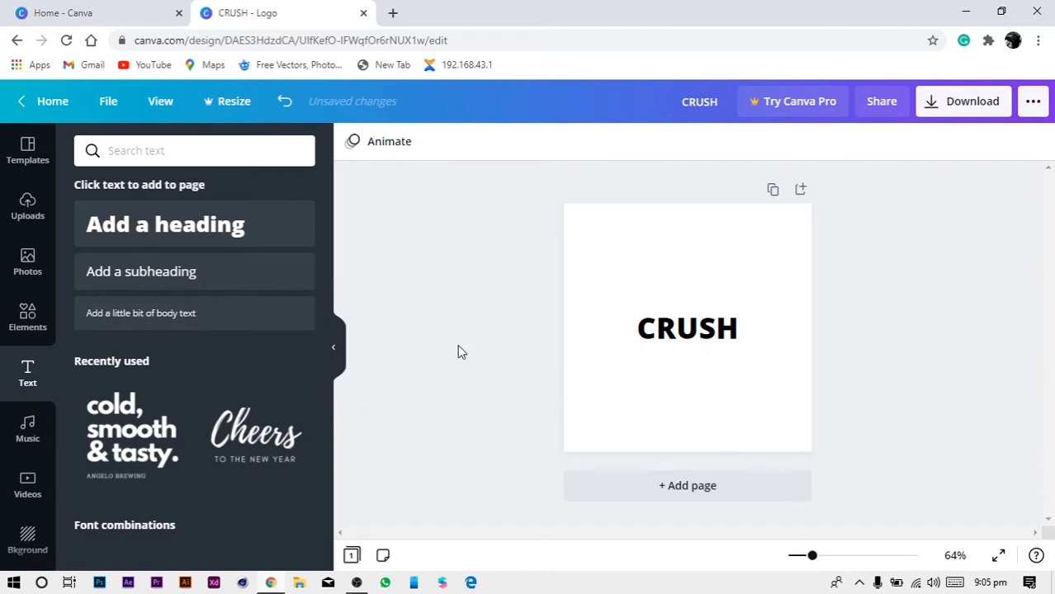
Add a subheading with the text FASHION, centred directly beneath the CRUSH heading.
{"action": "left_click", "coordinate": [183, 280]}
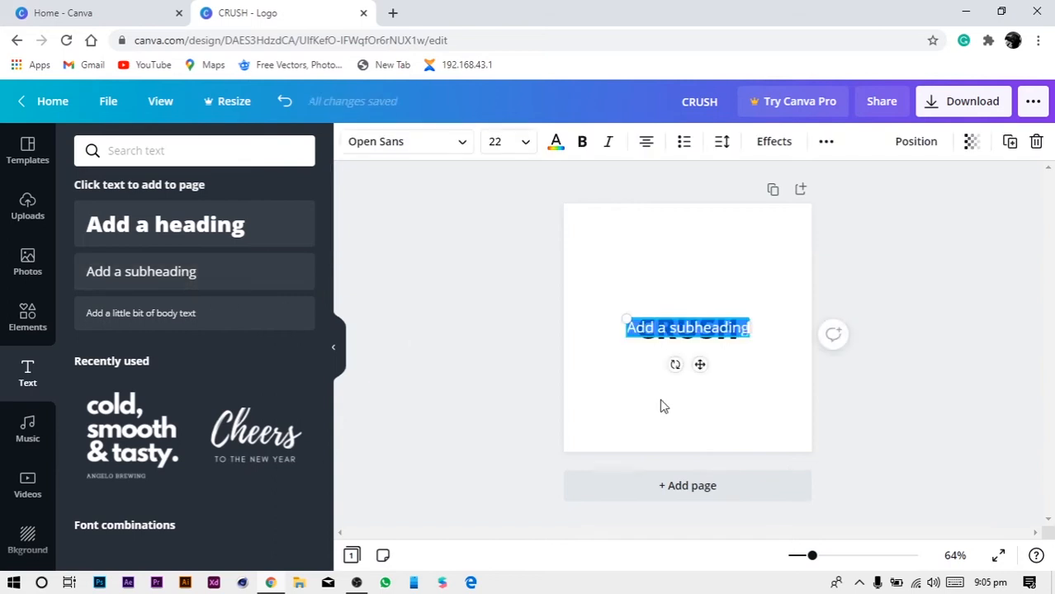
{"action": "left_click_drag", "start_coordinate": [700, 364], "coordinate": [699, 398]}
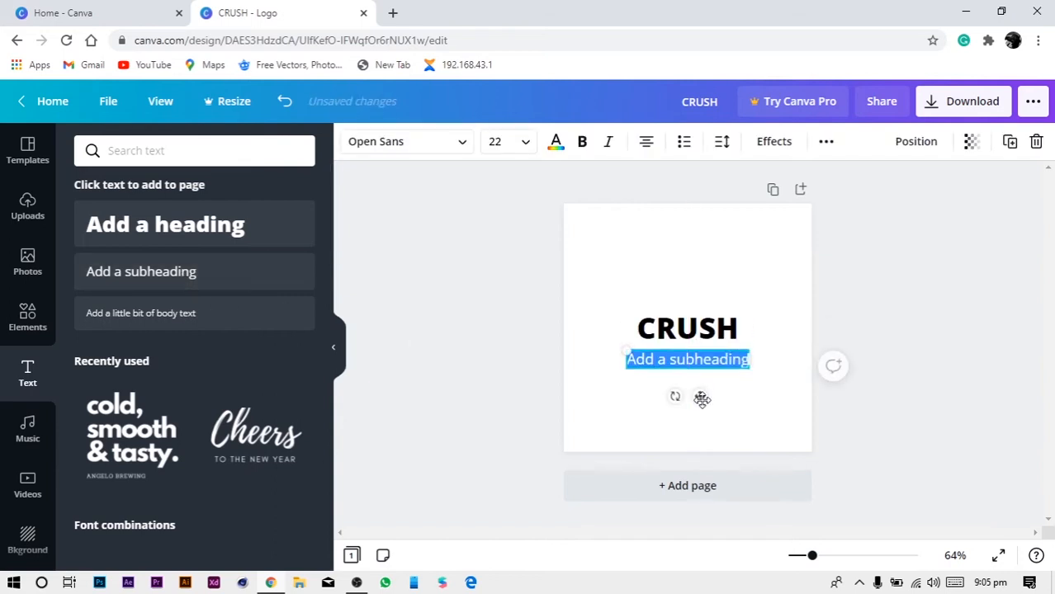
{"action": "type", "text": "FASHIO"}
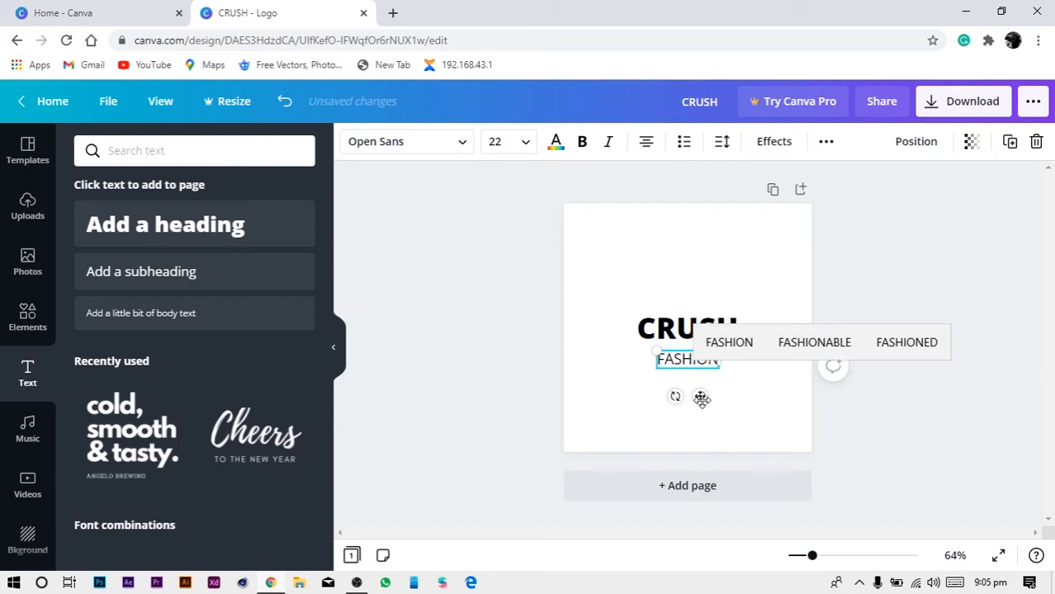
{"action": "type", "text": "N"}
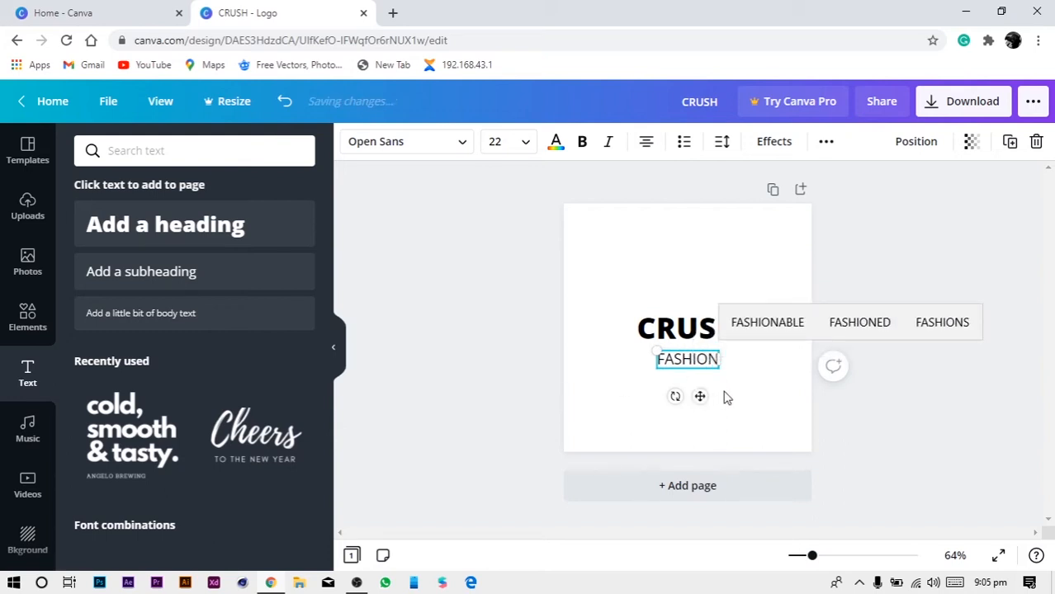
Set the FASHION subheading's font size to 7 and move it up close beneath the CRUSH heading.
{"action": "left_click", "coordinate": [518, 150]}
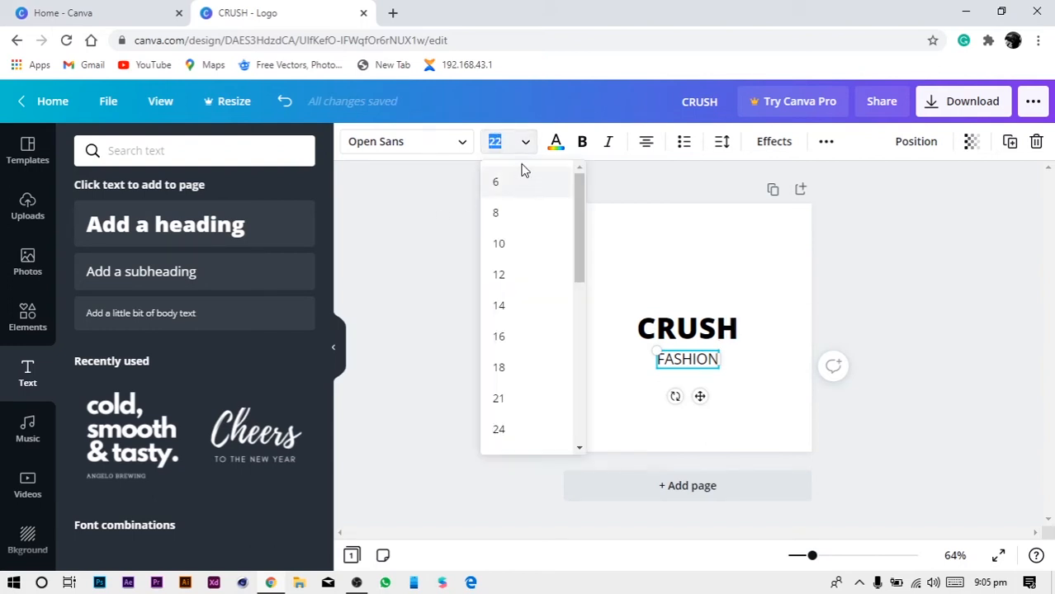
{"action": "type", "text": "7"}
{"action": "key", "text": "Return"}
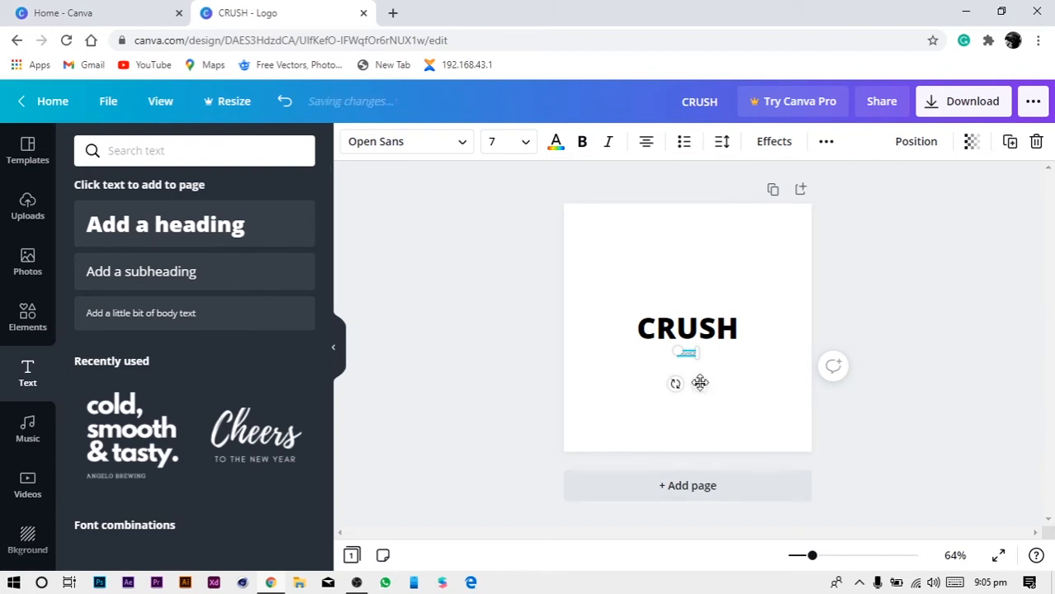
{"action": "left_click_drag", "start_coordinate": [699, 379], "coordinate": [700, 377]}
{"action": "left_click", "coordinate": [732, 393]}
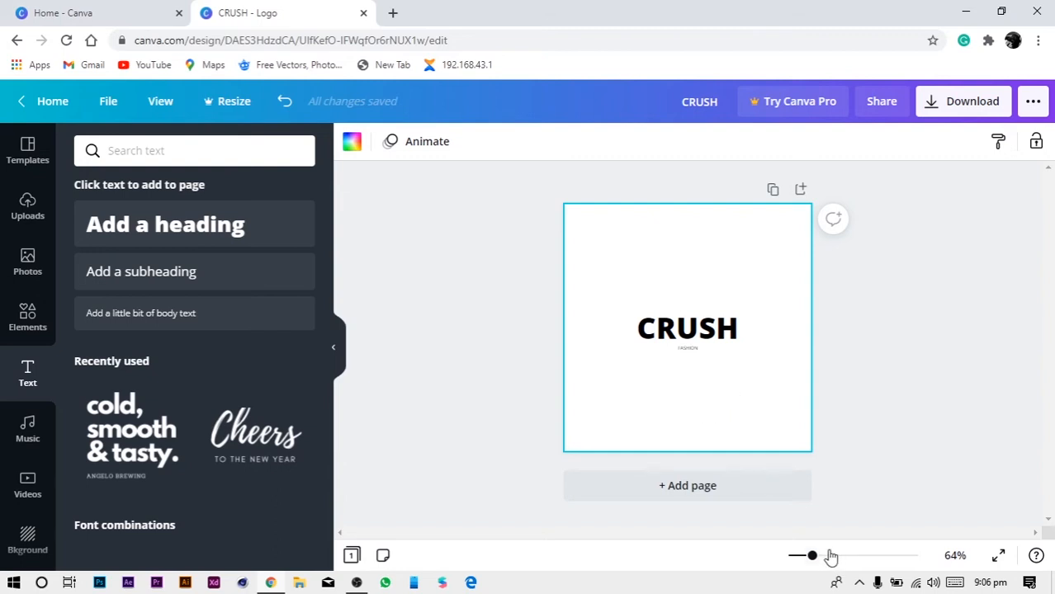
Try the fonts Lora and Playfair Display on the CRUSH heading, and set it to Tenor Sans.
{"action": "left_click_drag", "start_coordinate": [816, 564], "coordinate": [844, 574]}
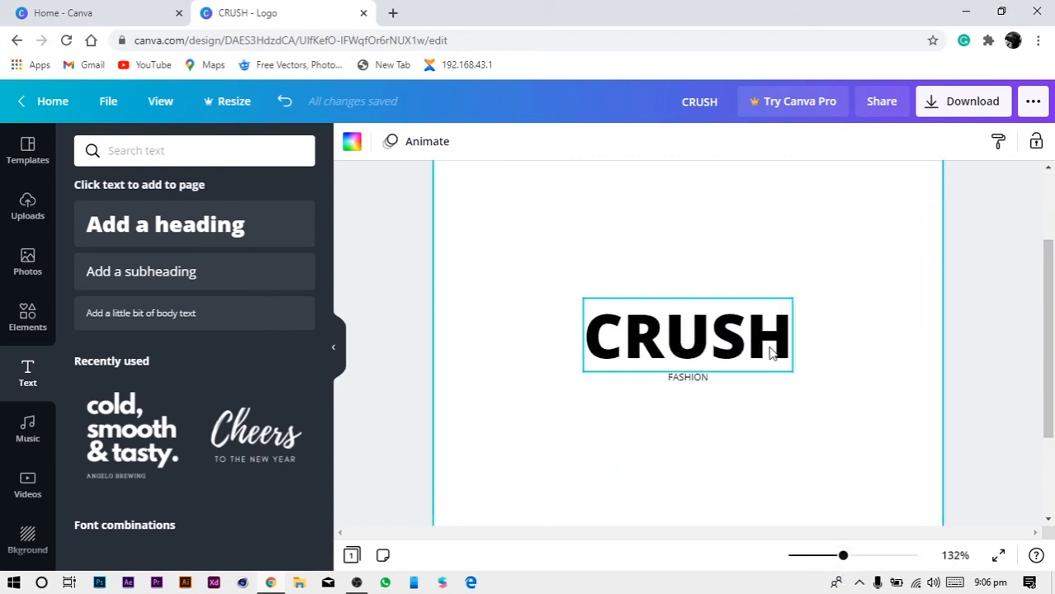
{"action": "left_click", "coordinate": [723, 370]}
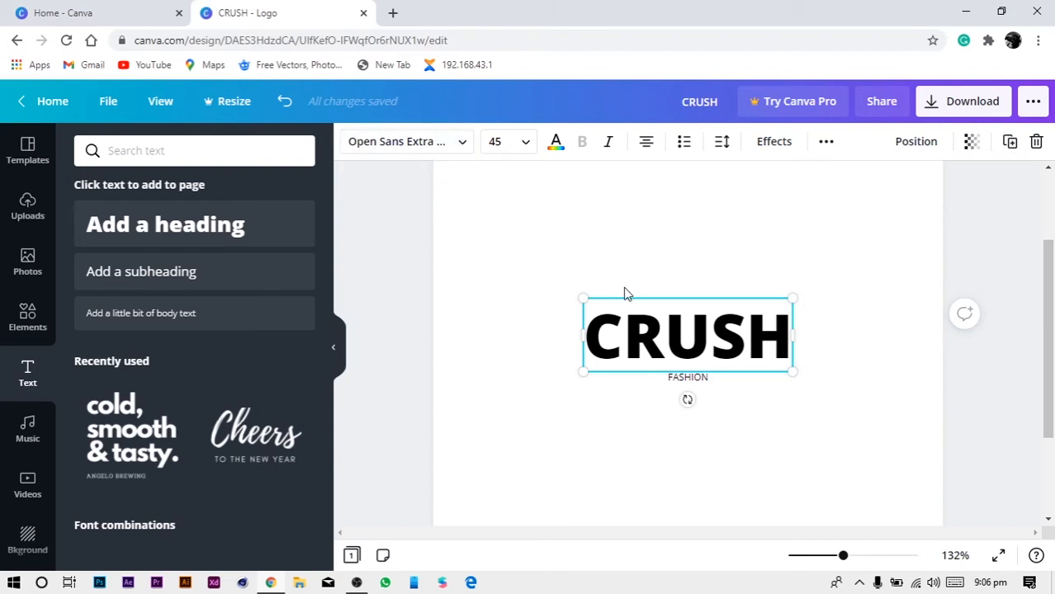
{"action": "left_click", "coordinate": [459, 153]}
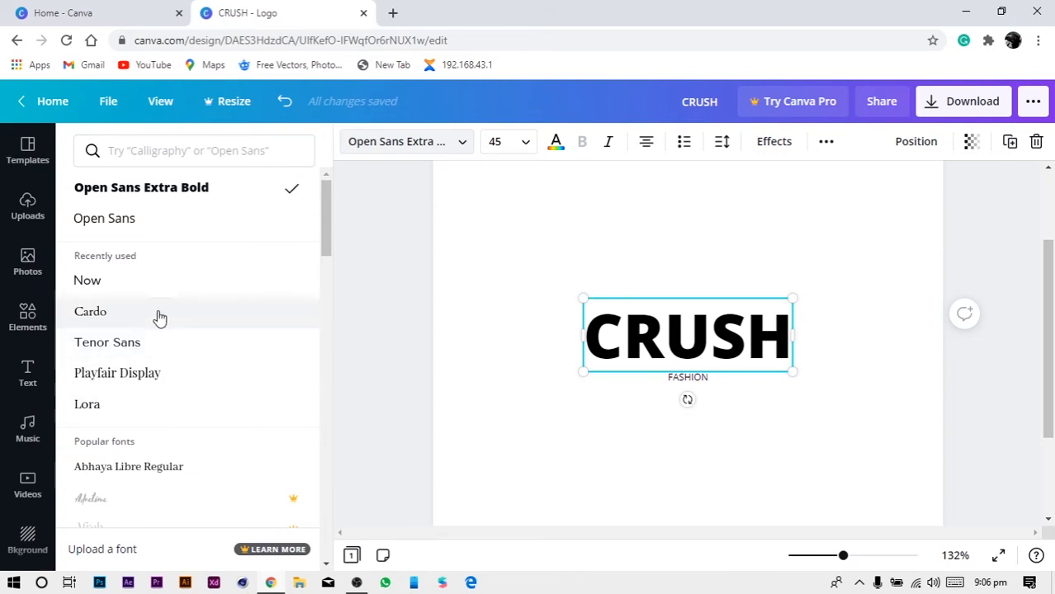
{"action": "left_click", "coordinate": [156, 406]}
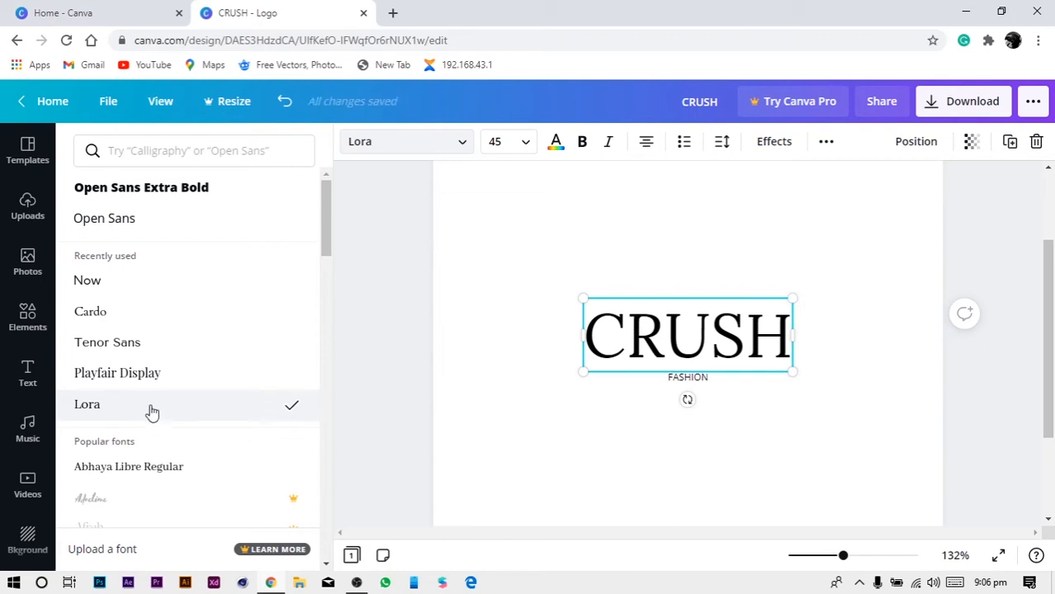
{"action": "left_click", "coordinate": [164, 387]}
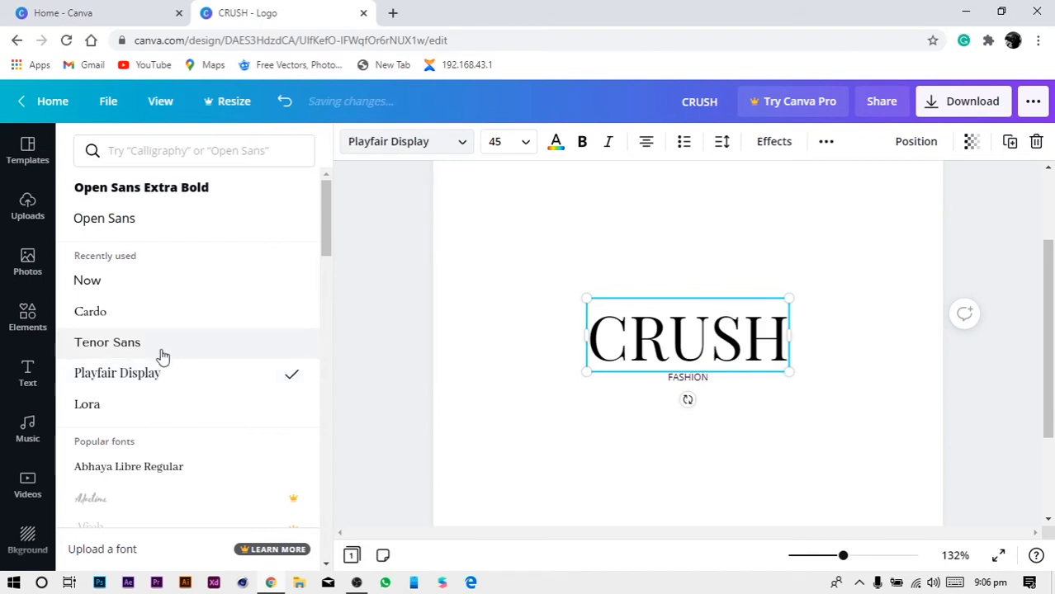
{"action": "left_click", "coordinate": [162, 355]}
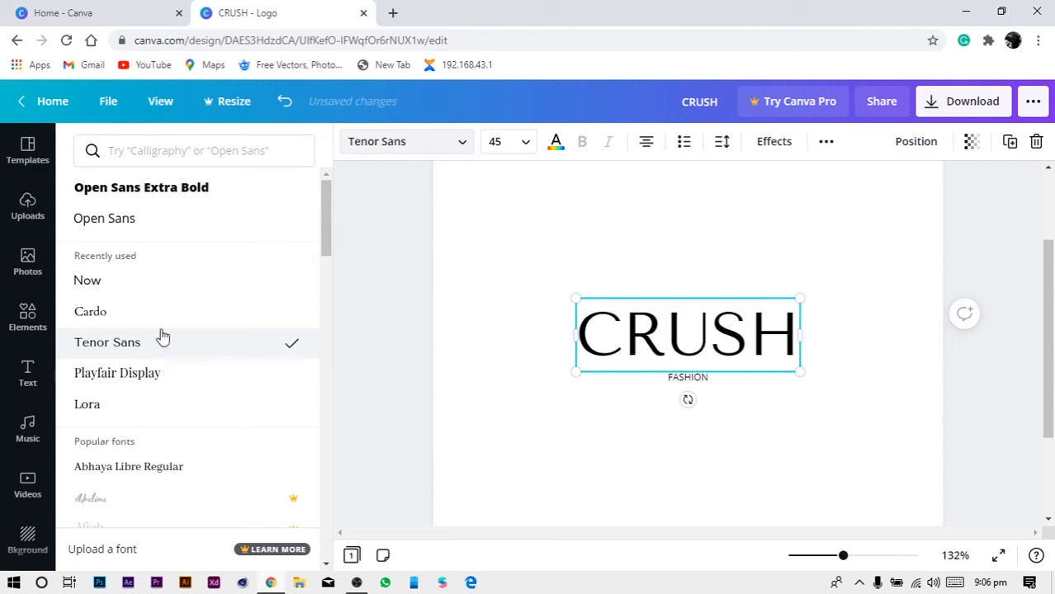
Try the fonts Cardo, Playfair Display and Lora on the CRUSH heading, and return it to Tenor Sans.
{"action": "left_click", "coordinate": [165, 315]}
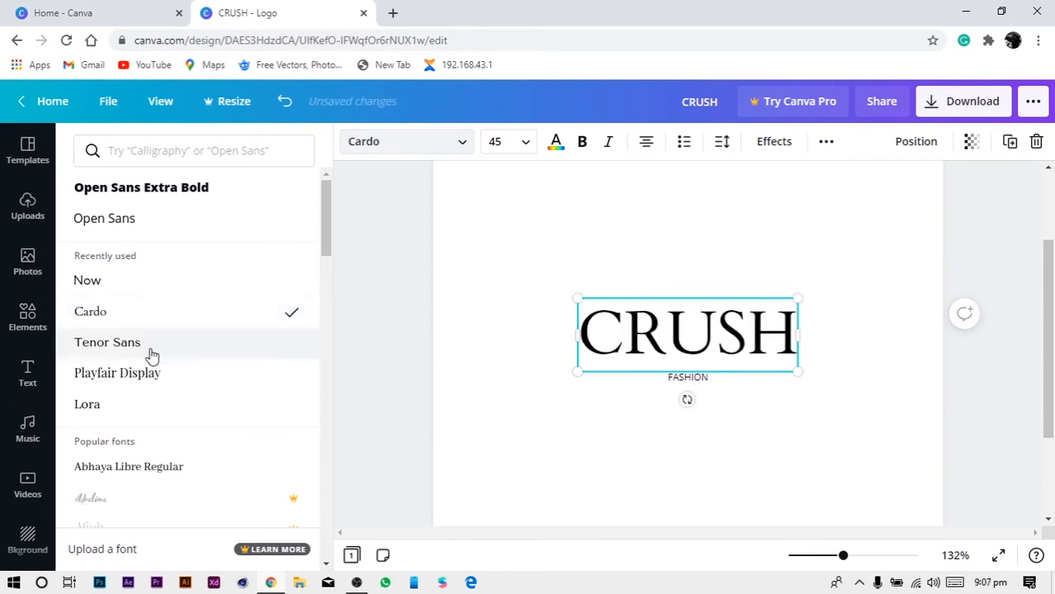
{"action": "left_click", "coordinate": [151, 354]}
{"action": "left_click", "coordinate": [148, 373]}
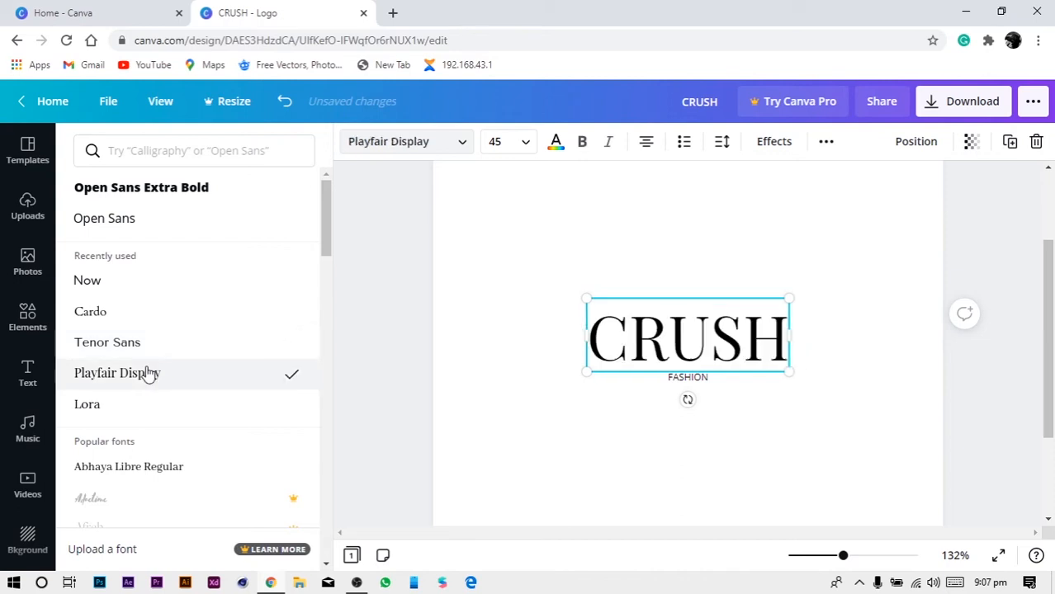
{"action": "left_click", "coordinate": [146, 402]}
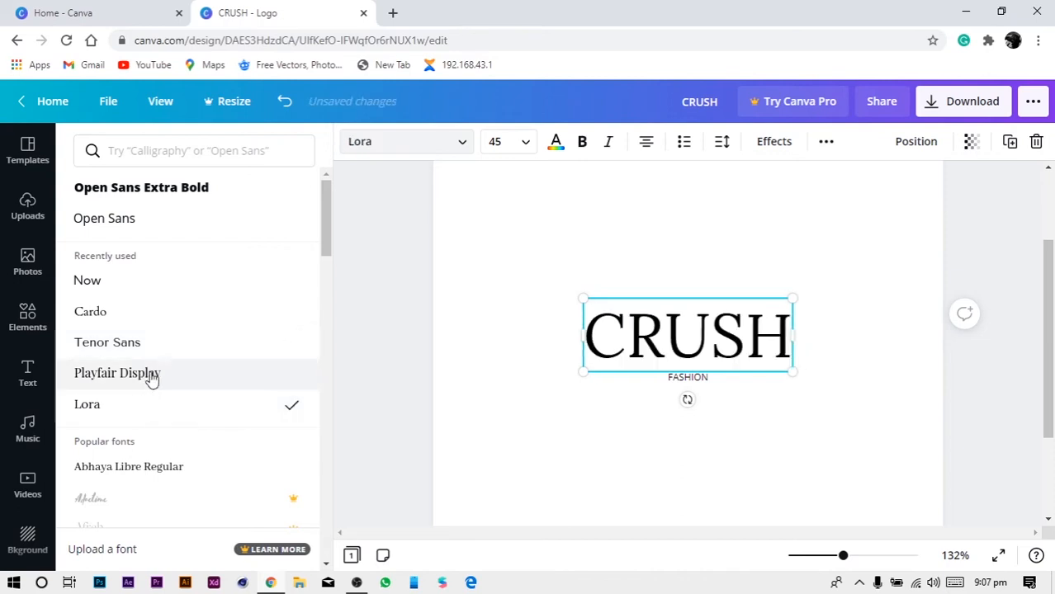
{"action": "left_click", "coordinate": [148, 373]}
{"action": "left_click", "coordinate": [152, 353]}
{"action": "left_click", "coordinate": [157, 371]}
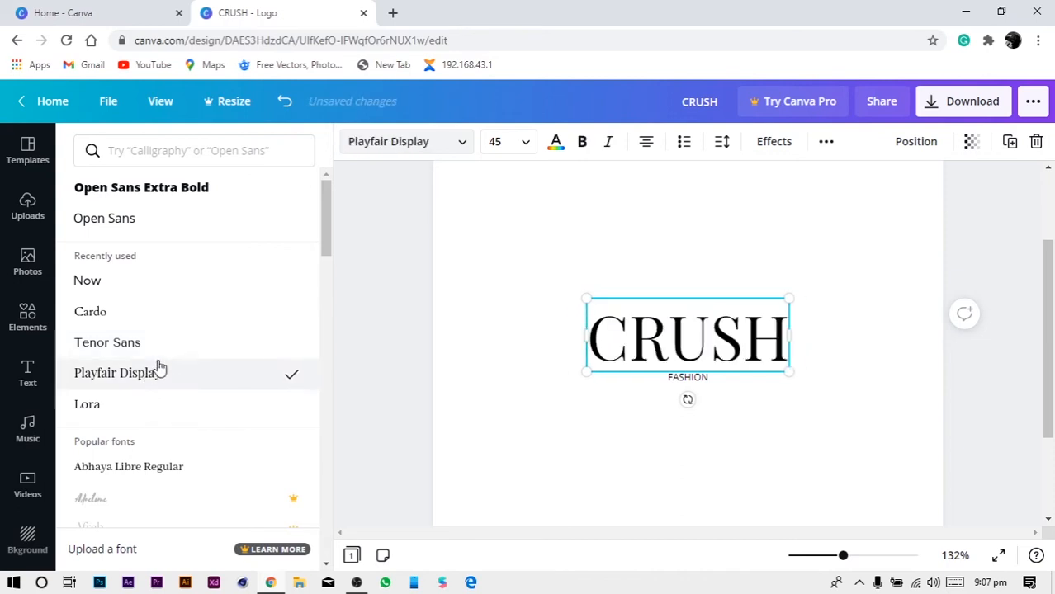
{"action": "left_click", "coordinate": [159, 359]}
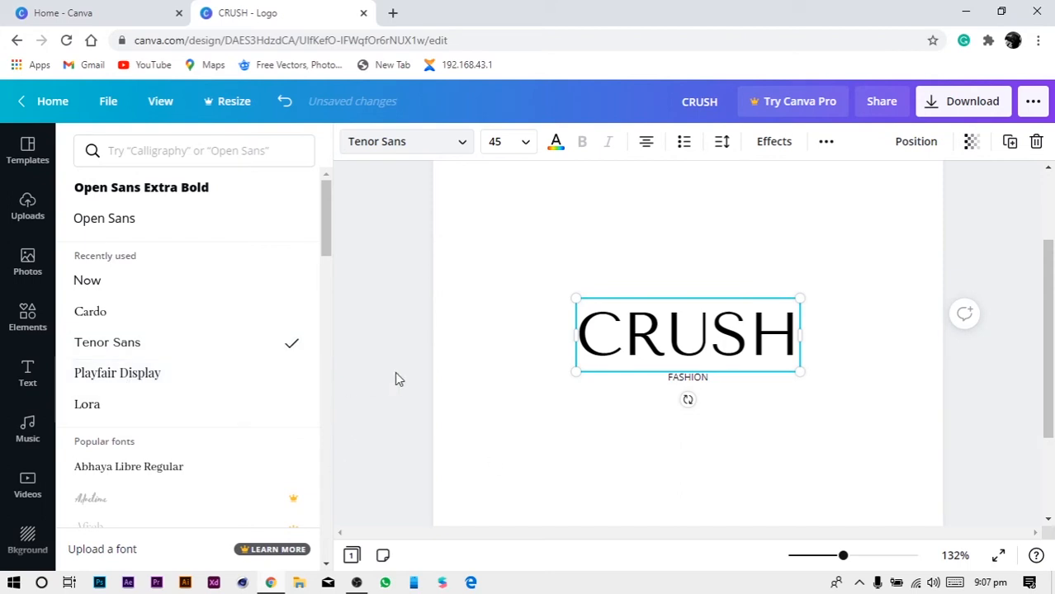
{"action": "left_click", "coordinate": [395, 373]}
{"action": "left_click", "coordinate": [495, 437]}
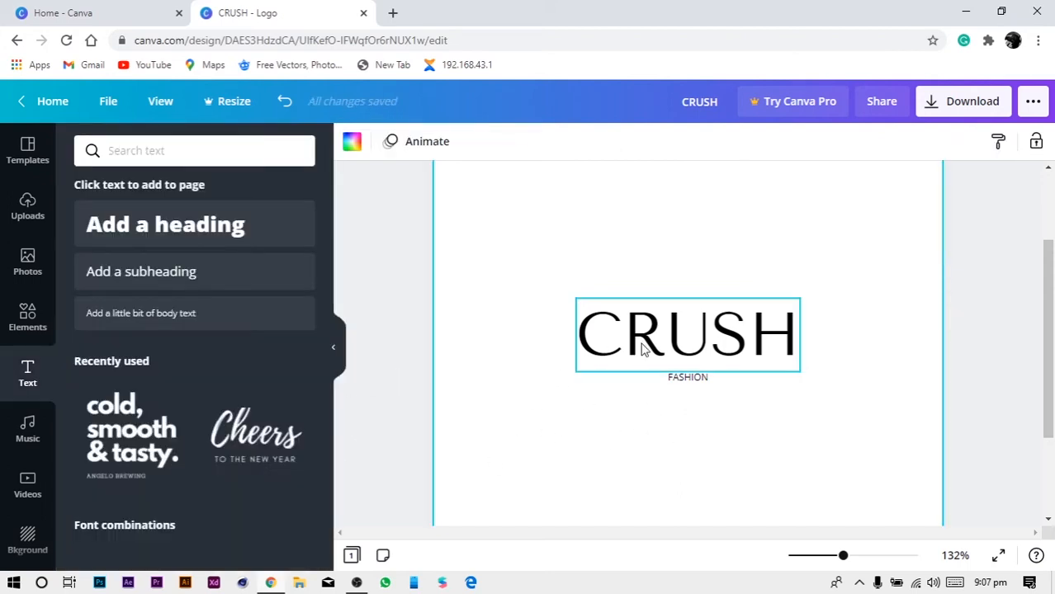
Change the font of the FASHION subheading to Now.
{"action": "left_click", "coordinate": [693, 381]}
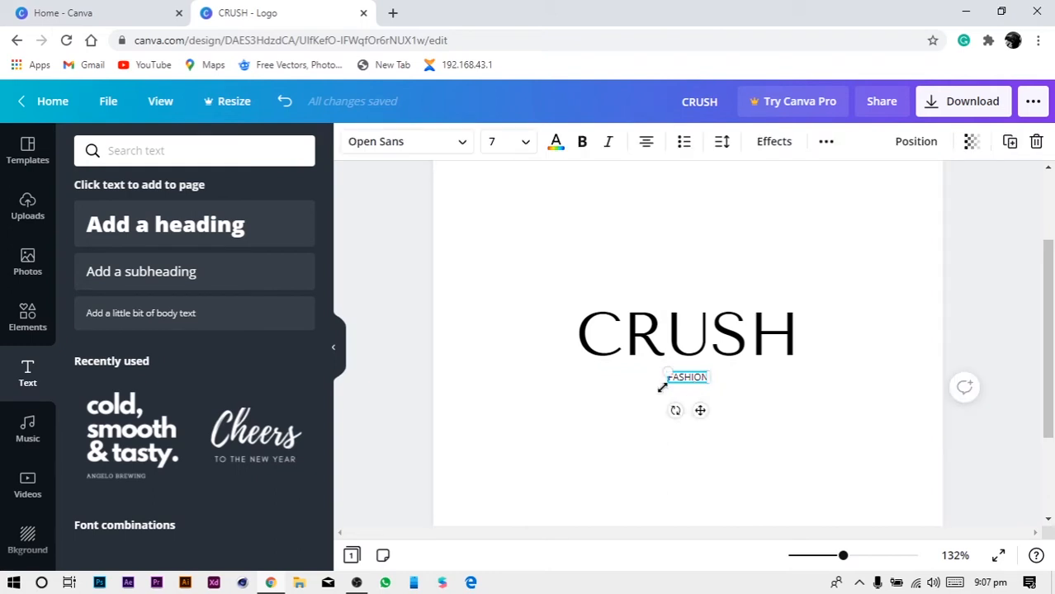
{"action": "left_click", "coordinate": [442, 149]}
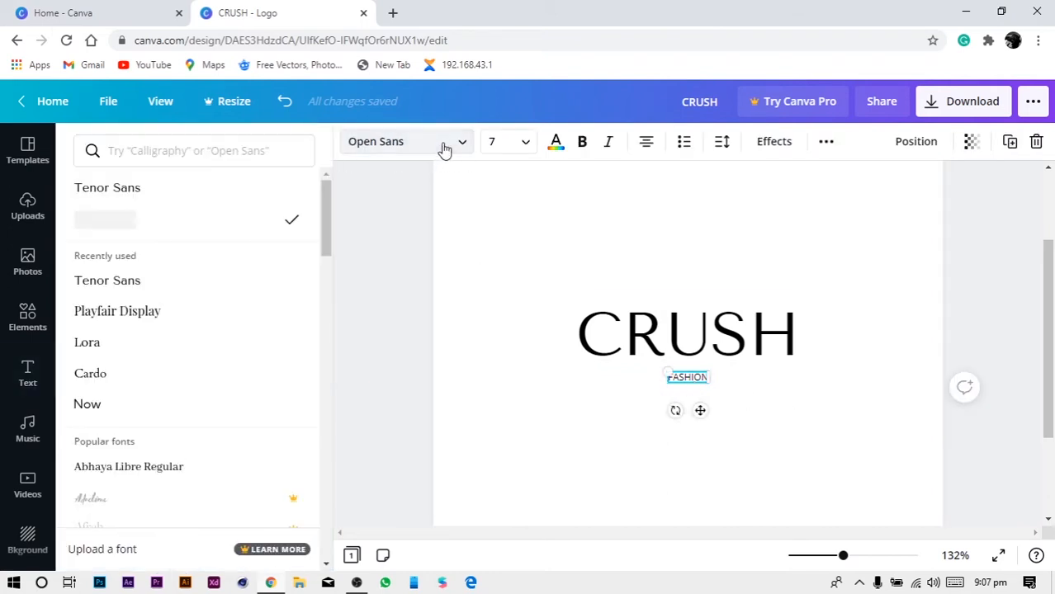
{"action": "left_click", "coordinate": [199, 404]}
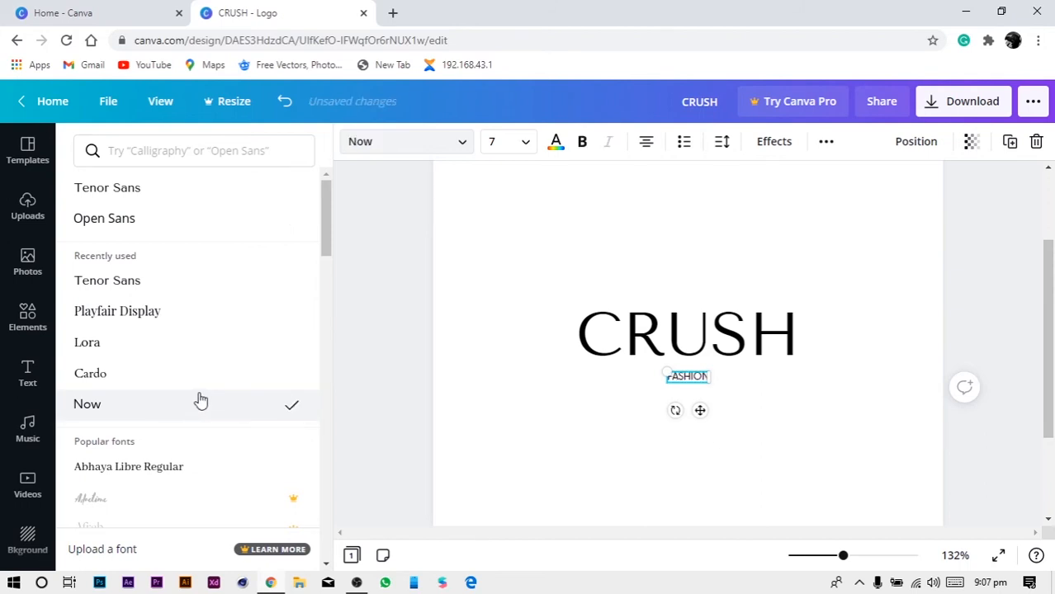
{"action": "left_click", "coordinate": [533, 394]}
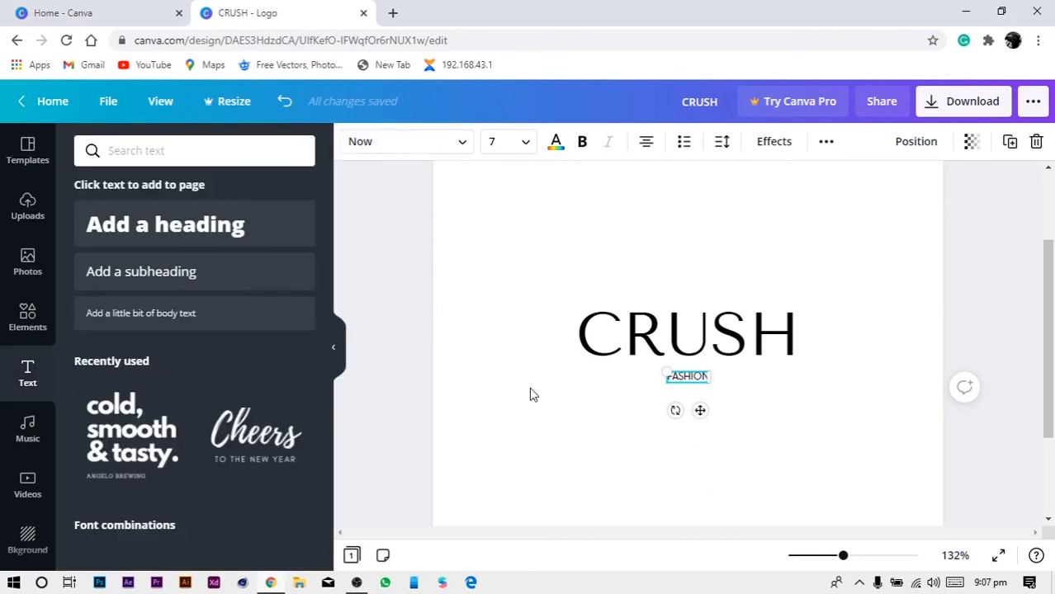
{"action": "left_click", "coordinate": [566, 432]}
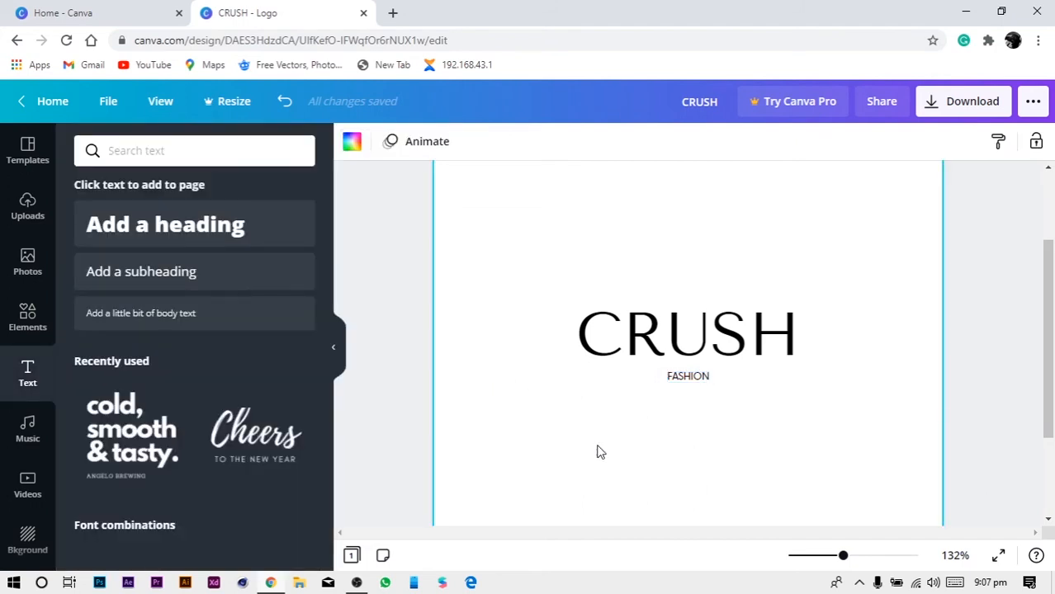
Widen the letter spacing of the FASHION subheading to 800.
{"action": "left_click", "coordinate": [683, 378]}
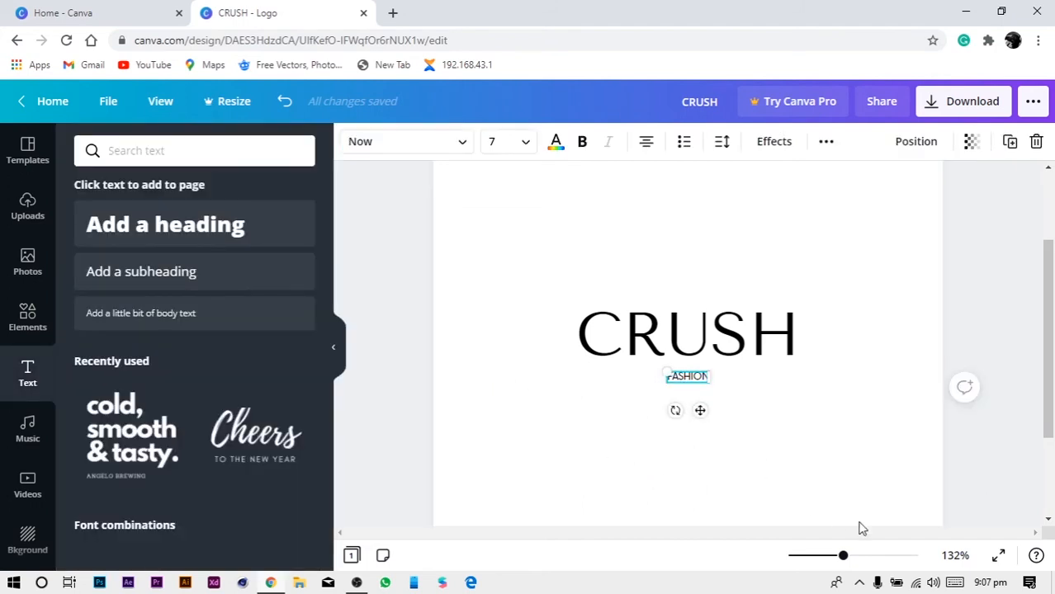
{"action": "mouse_move", "coordinate": [842, 555]}
{"action": "left_mouse_down"}
{"action": "mouse_move", "coordinate": [857, 556]}
{"action": "mouse_move", "coordinate": [851, 547]}
{"action": "left_mouse_up"}
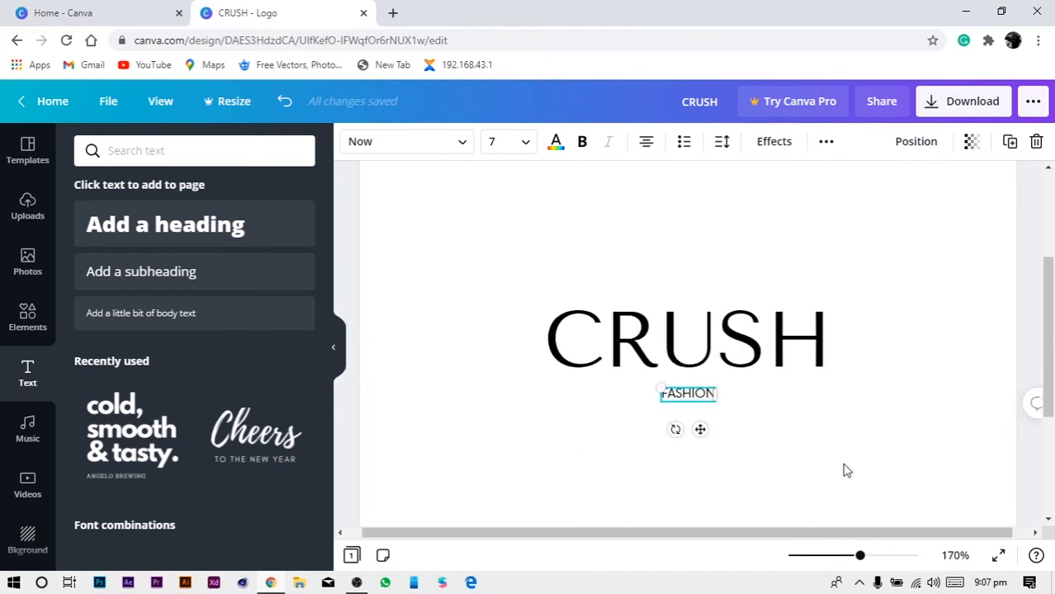
{"action": "scroll", "coordinate": [765, 409], "scroll_direction": "down", "scroll_amount": 3}
{"action": "scroll", "coordinate": [735, 349], "scroll_direction": "up", "scroll_amount": 3}
{"action": "left_click", "coordinate": [726, 146]}
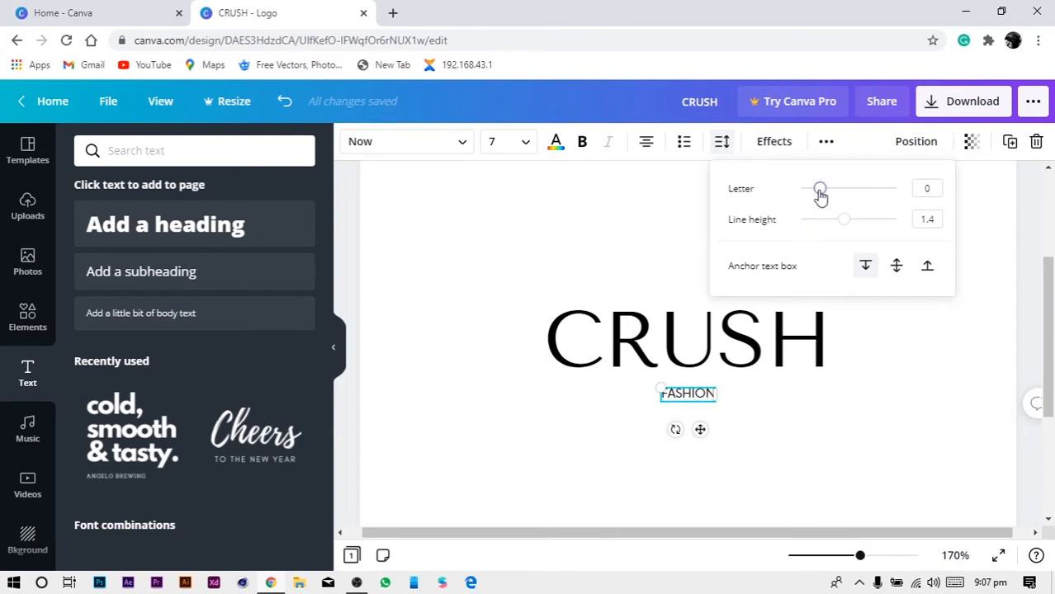
{"action": "left_click_drag", "start_coordinate": [820, 195], "coordinate": [905, 245]}
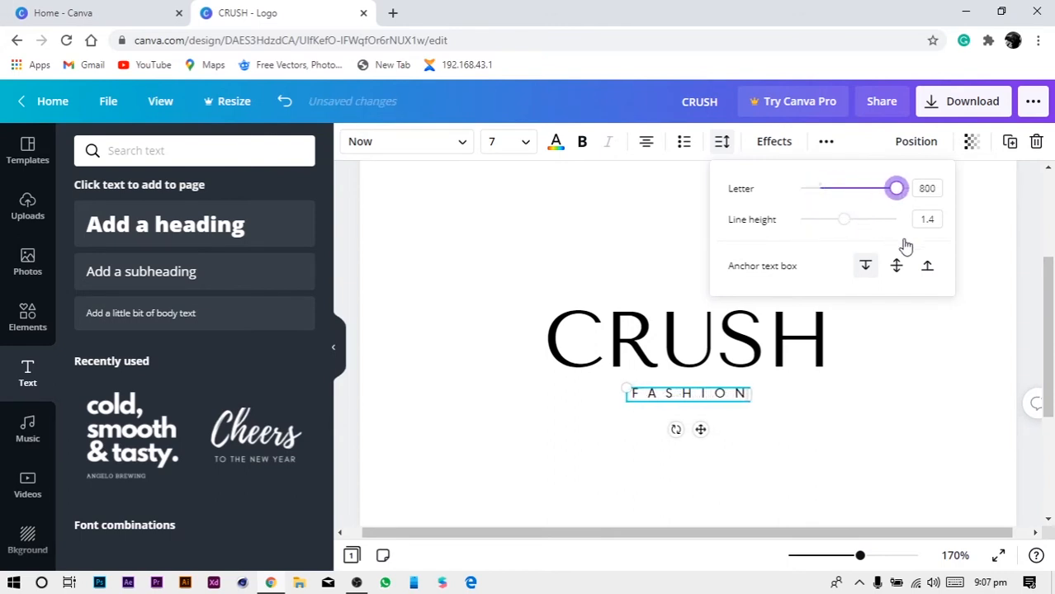
{"action": "left_click", "coordinate": [922, 439]}
Move the FASHION subheading slightly up, closer beneath the CRUSH heading and still centred.
{"action": "left_click", "coordinate": [717, 405]}
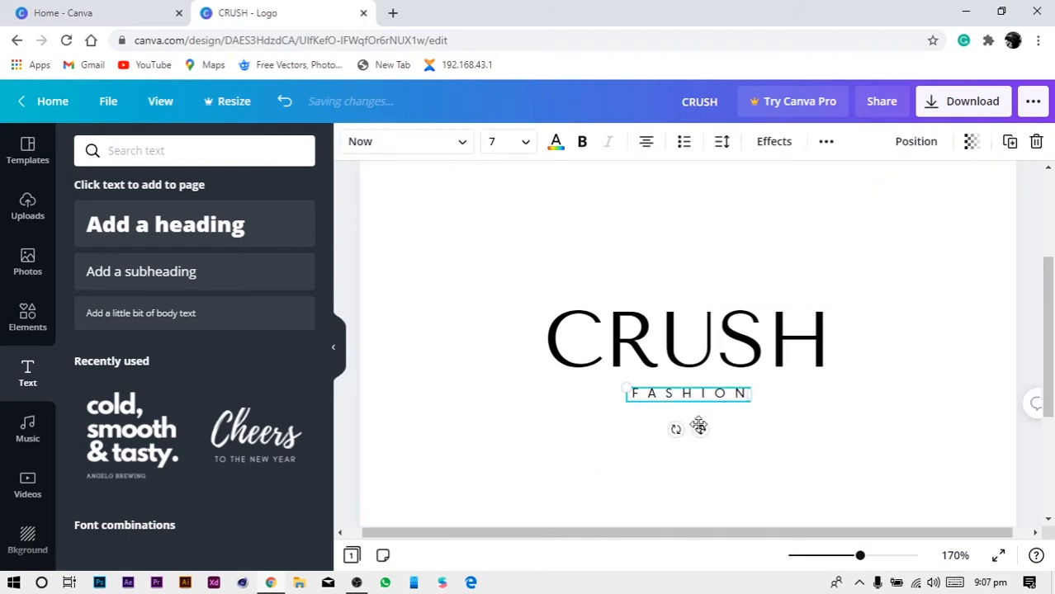
{"action": "left_click_drag", "start_coordinate": [700, 429], "coordinate": [700, 422]}
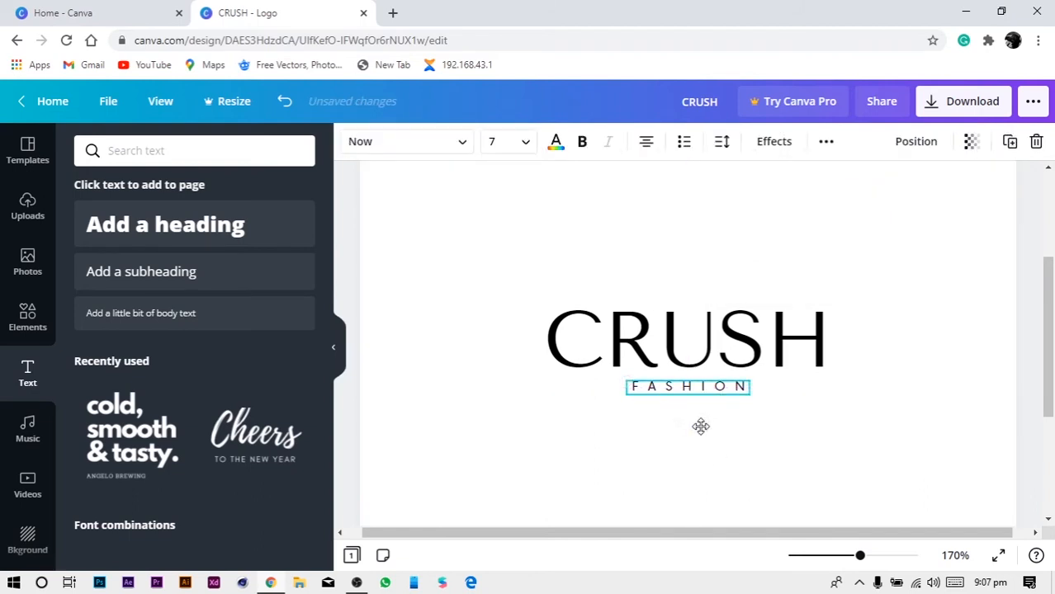
{"action": "left_click", "coordinate": [754, 432]}
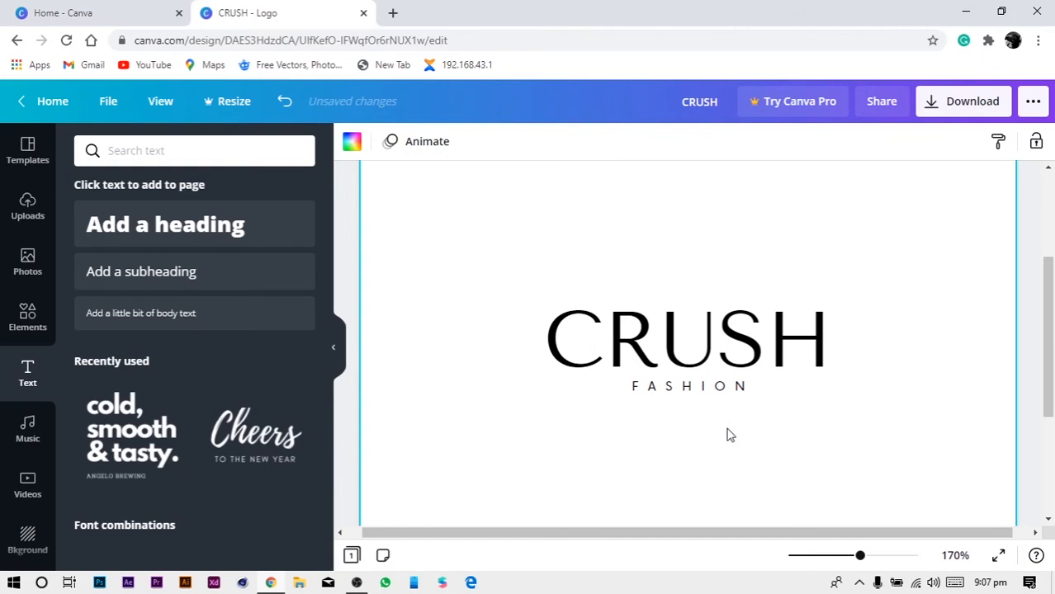
Add a solid straight line from the elements and place it centred below the FASHION subheading.
{"action": "left_click_drag", "start_coordinate": [860, 556], "coordinate": [852, 575]}
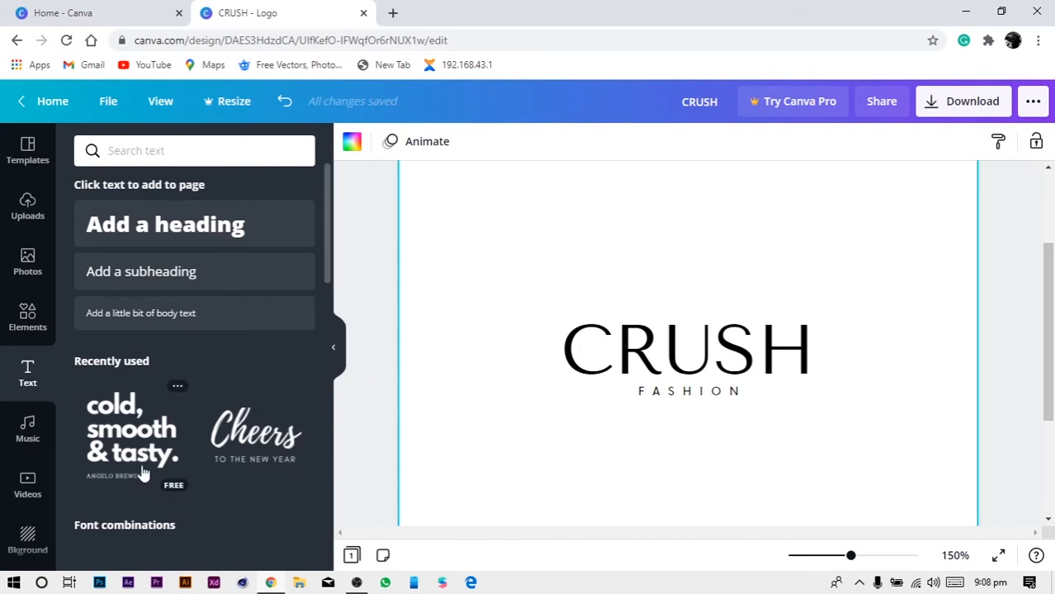
{"action": "left_click", "coordinate": [27, 318]}
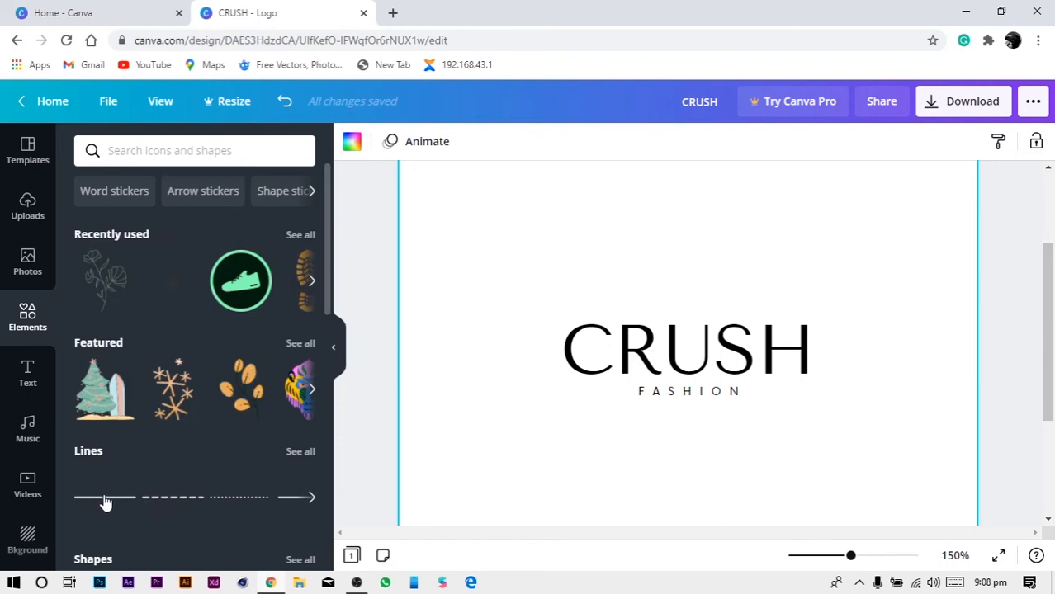
{"action": "left_click", "coordinate": [104, 498]}
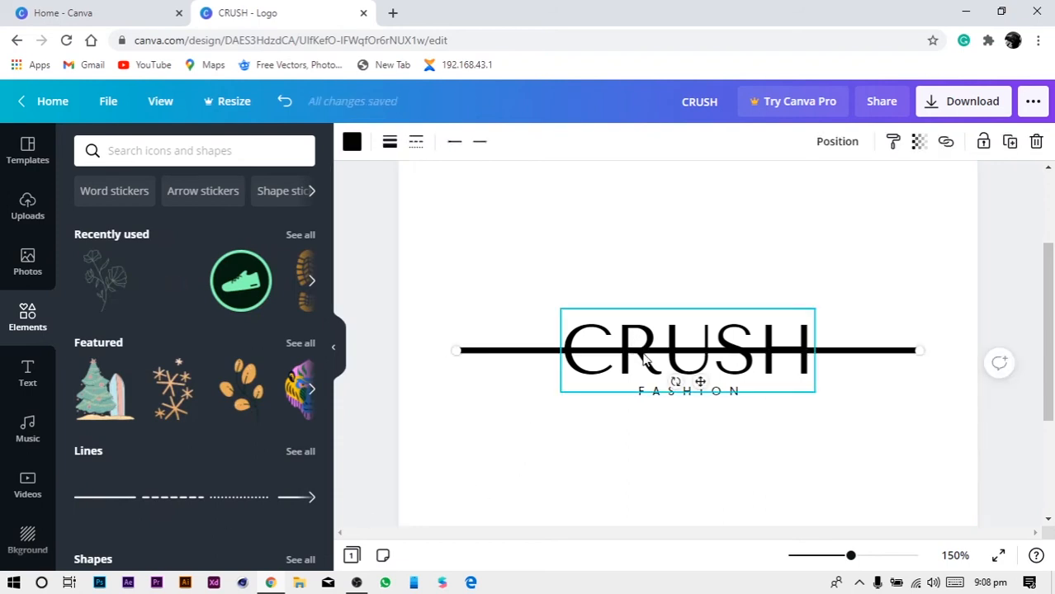
{"action": "left_click_drag", "start_coordinate": [509, 358], "coordinate": [501, 431]}
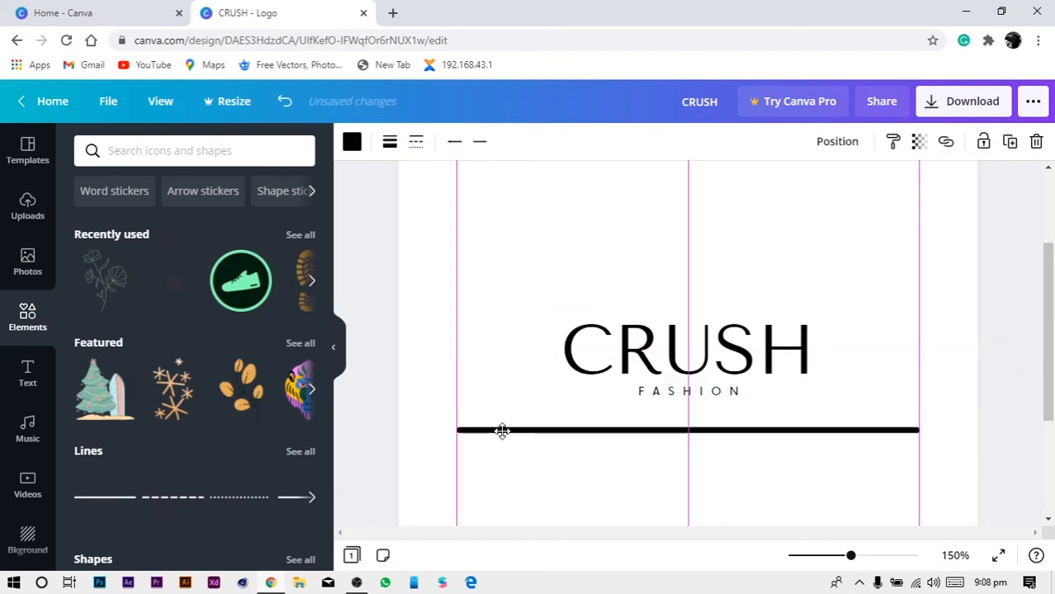
Set the line's weight to 1, and shorten it into a short underline centred close beneath FASHION.
{"action": "left_click", "coordinate": [385, 152]}
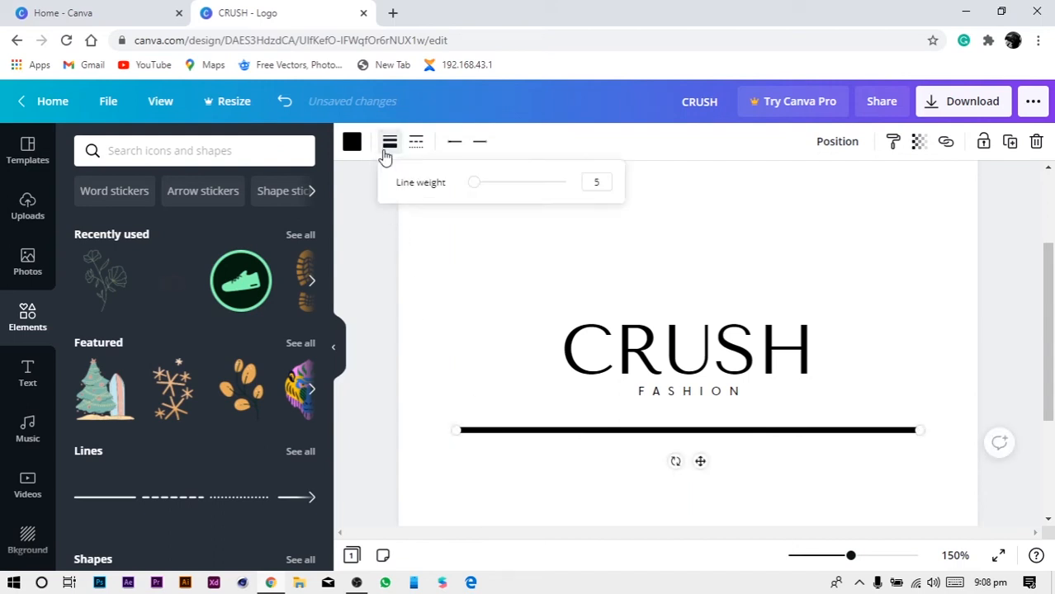
{"action": "left_click_drag", "start_coordinate": [471, 190], "coordinate": [453, 188]}
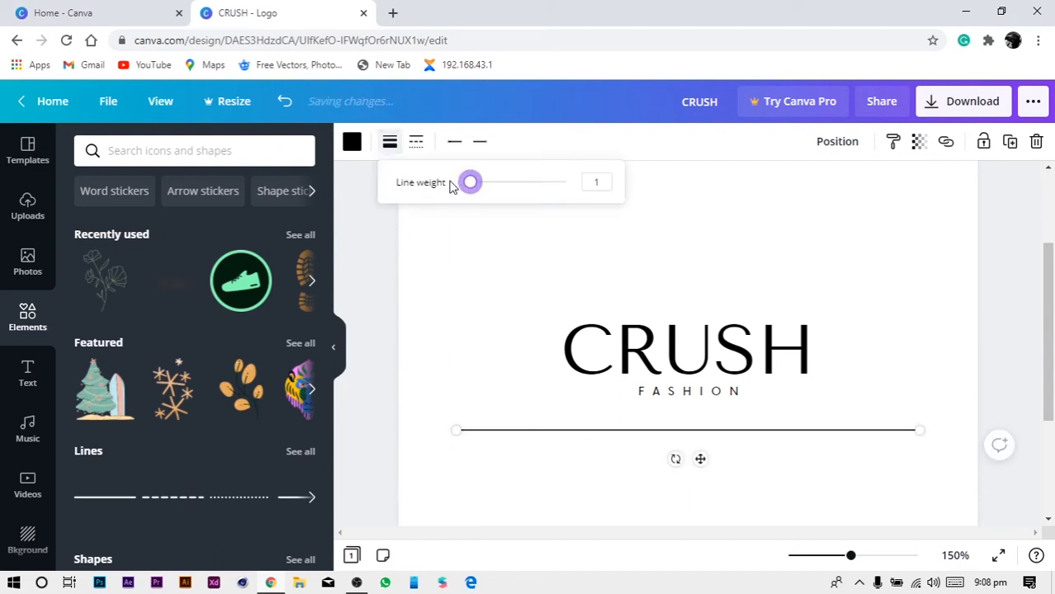
{"action": "left_click_drag", "start_coordinate": [918, 430], "coordinate": [702, 434]}
{"action": "left_click", "coordinate": [759, 461]}
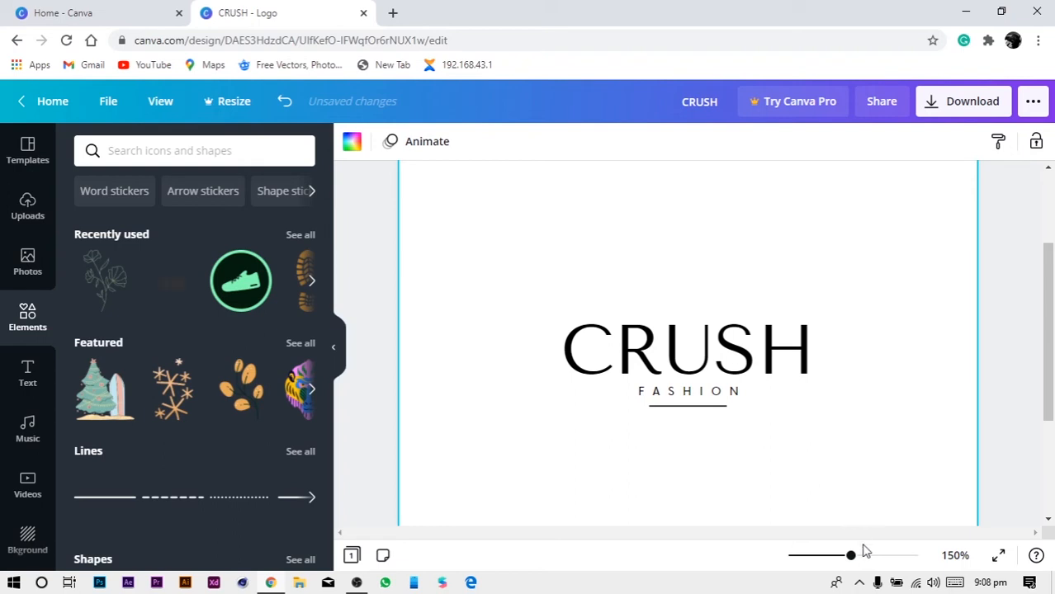
Try flat bar ends on both ends of the short line beneath FASHION.
{"action": "mouse_move", "coordinate": [852, 559]}
{"action": "left_mouse_down"}
{"action": "mouse_move", "coordinate": [834, 558]}
{"action": "mouse_move", "coordinate": [859, 558]}
{"action": "left_mouse_up"}
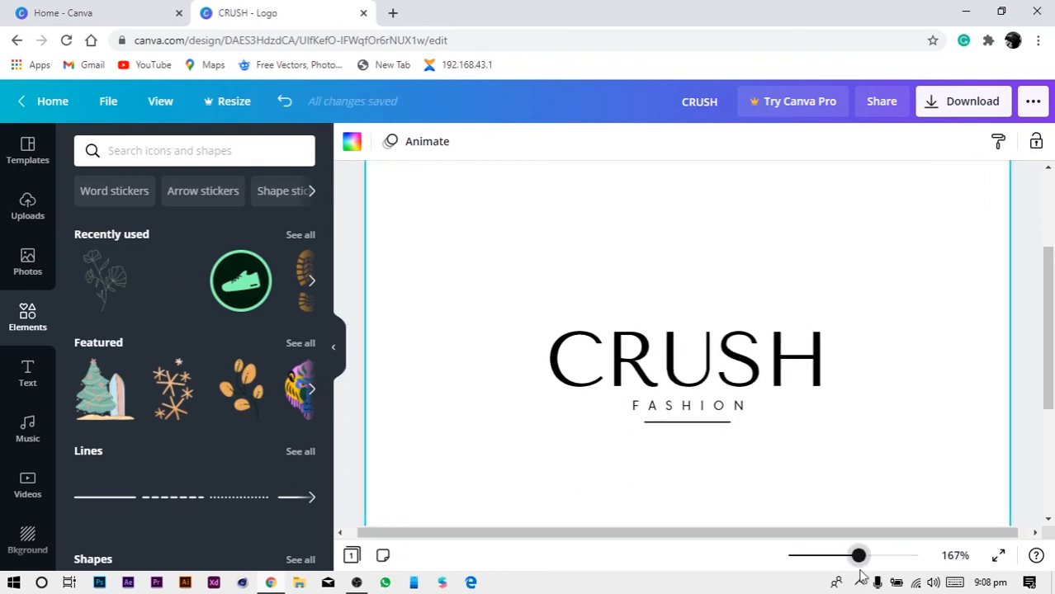
{"action": "scroll", "coordinate": [744, 470], "scroll_direction": "down", "scroll_amount": 2}
{"action": "scroll", "coordinate": [745, 471], "scroll_direction": "up", "scroll_amount": 2}
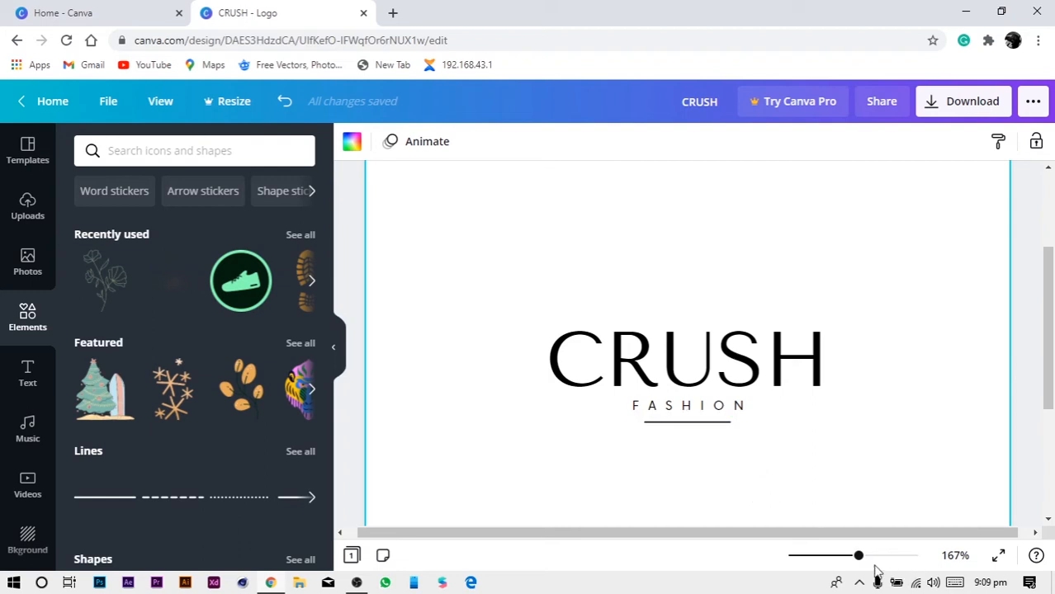
{"action": "left_click_drag", "start_coordinate": [865, 563], "coordinate": [888, 565]}
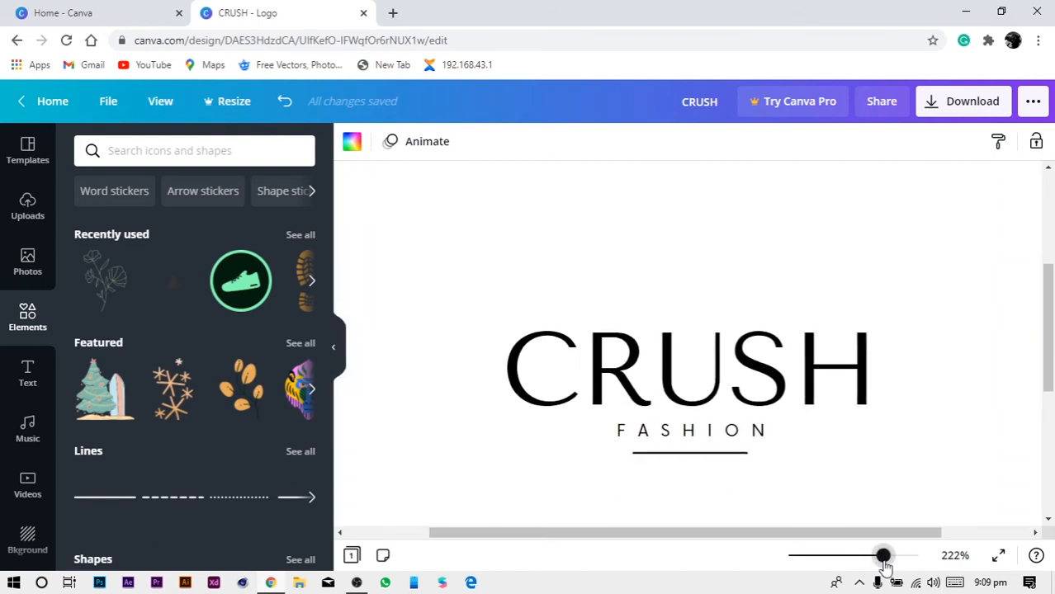
{"action": "left_click", "coordinate": [716, 453]}
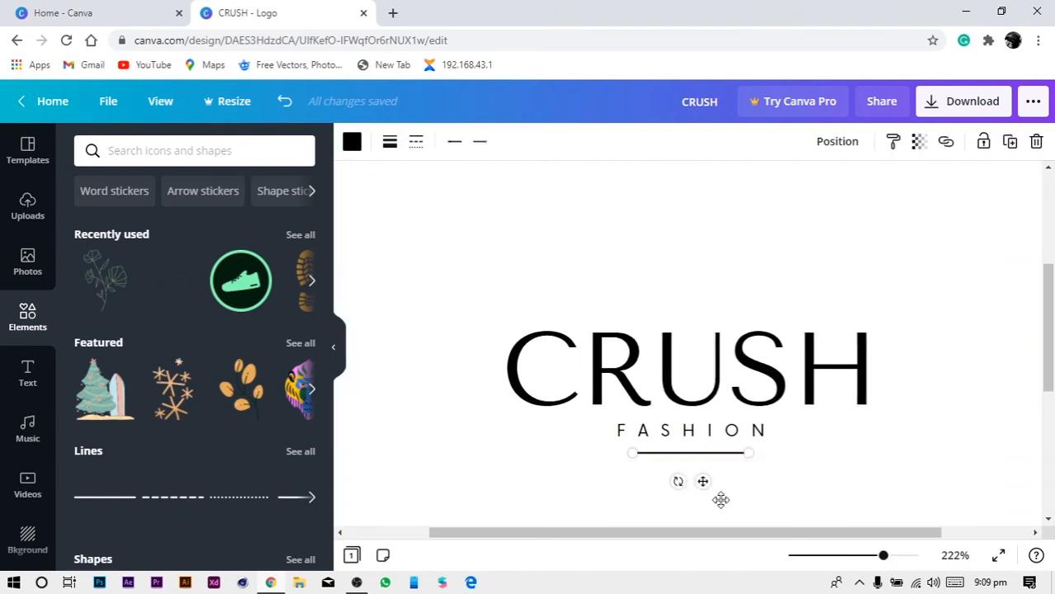
{"action": "left_click", "coordinate": [453, 145]}
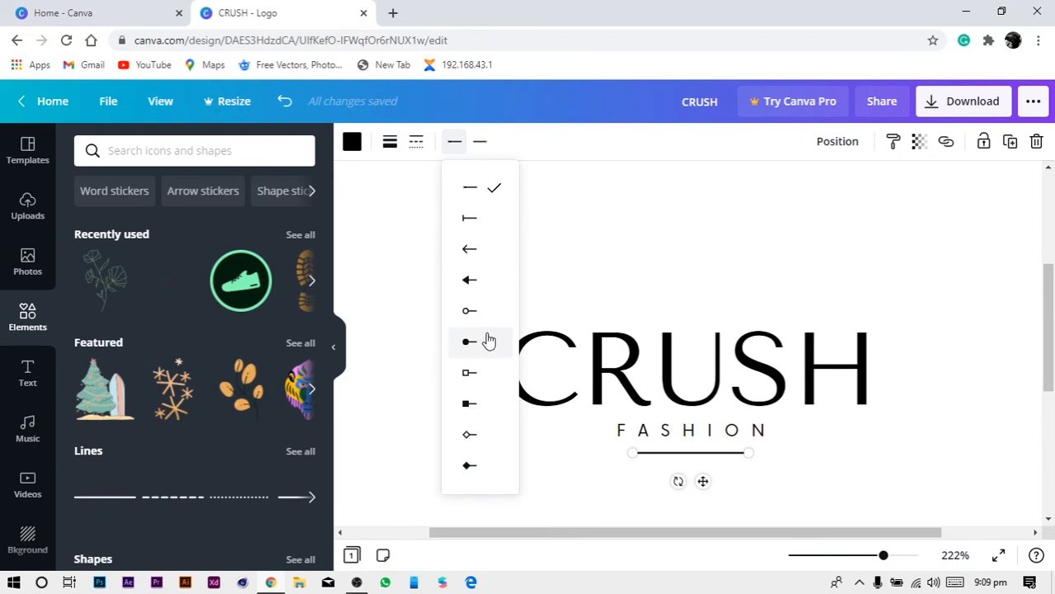
{"action": "left_click", "coordinate": [485, 230]}
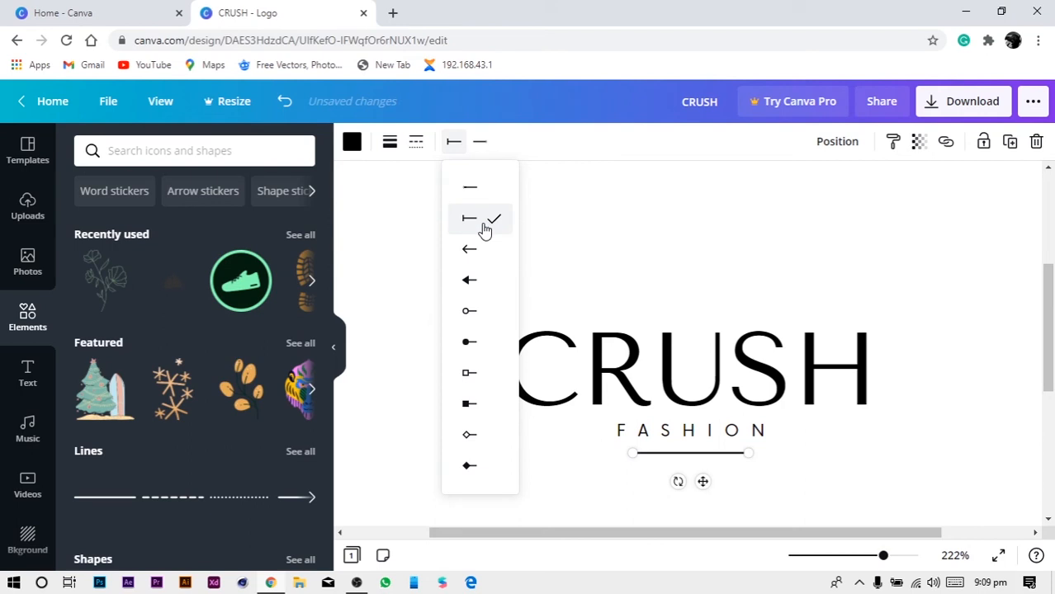
{"action": "left_click", "coordinate": [481, 143]}
{"action": "left_click", "coordinate": [501, 218]}
{"action": "left_click", "coordinate": [666, 254]}
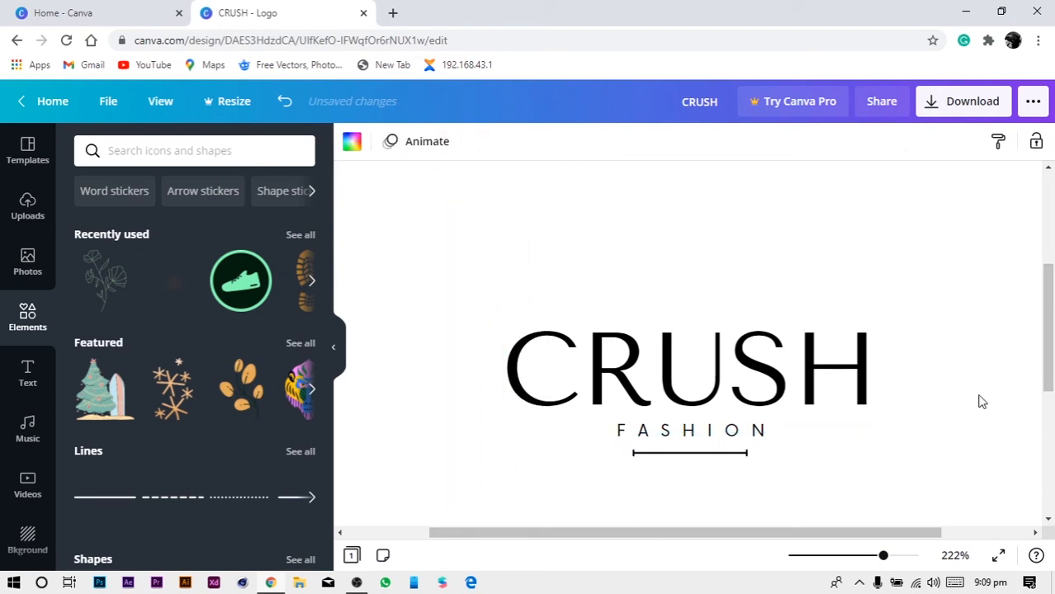
Set both ends of the short line beneath FASHION to filled round dots.
{"action": "left_click", "coordinate": [711, 452]}
{"action": "left_click", "coordinate": [454, 141]}
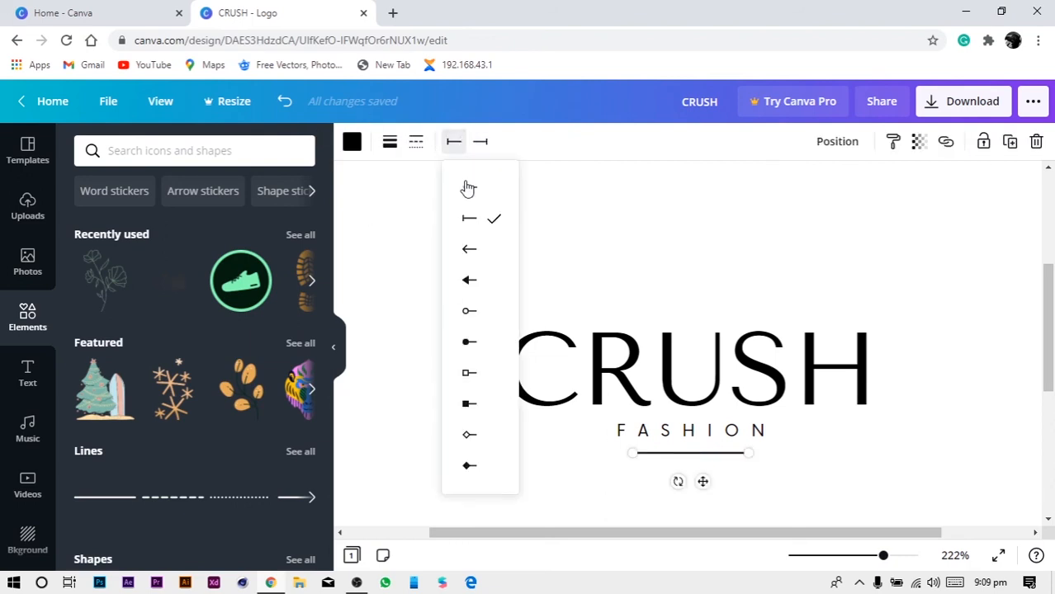
{"action": "left_click", "coordinate": [488, 343]}
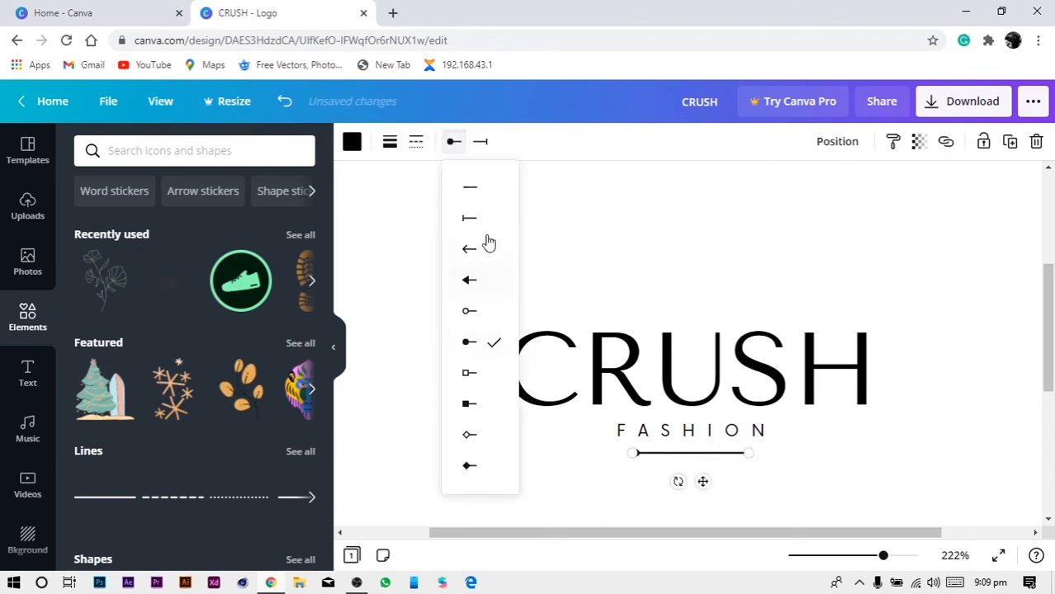
{"action": "left_click", "coordinate": [481, 142]}
{"action": "left_click", "coordinate": [573, 316]}
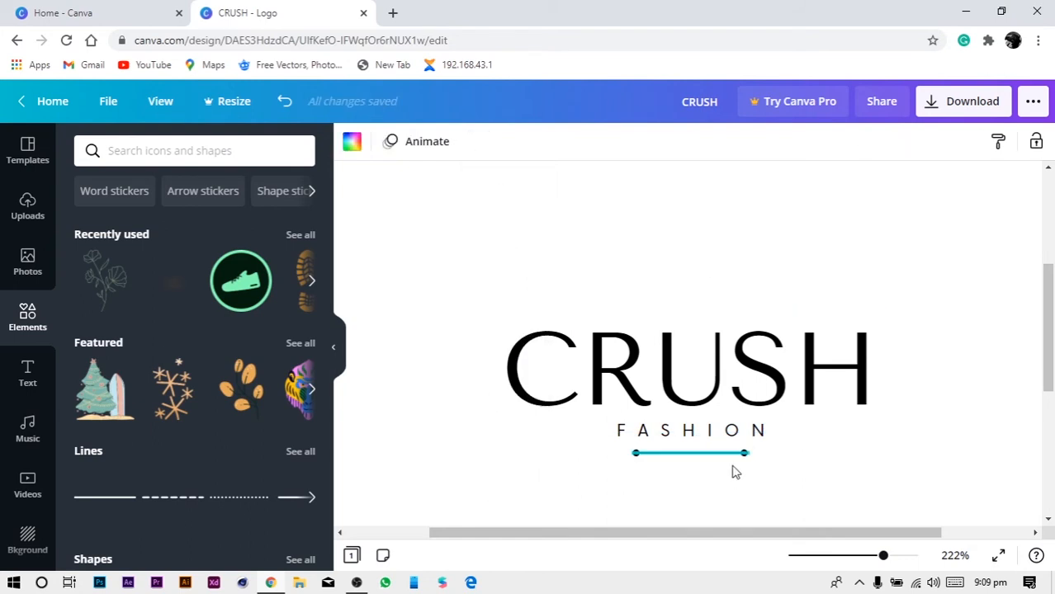
Shorten the line beneath FASHION from one end and align it to the horizontal centre of the page.
{"action": "left_click", "coordinate": [683, 455]}
{"action": "left_click_drag", "start_coordinate": [747, 455], "coordinate": [726, 453]}
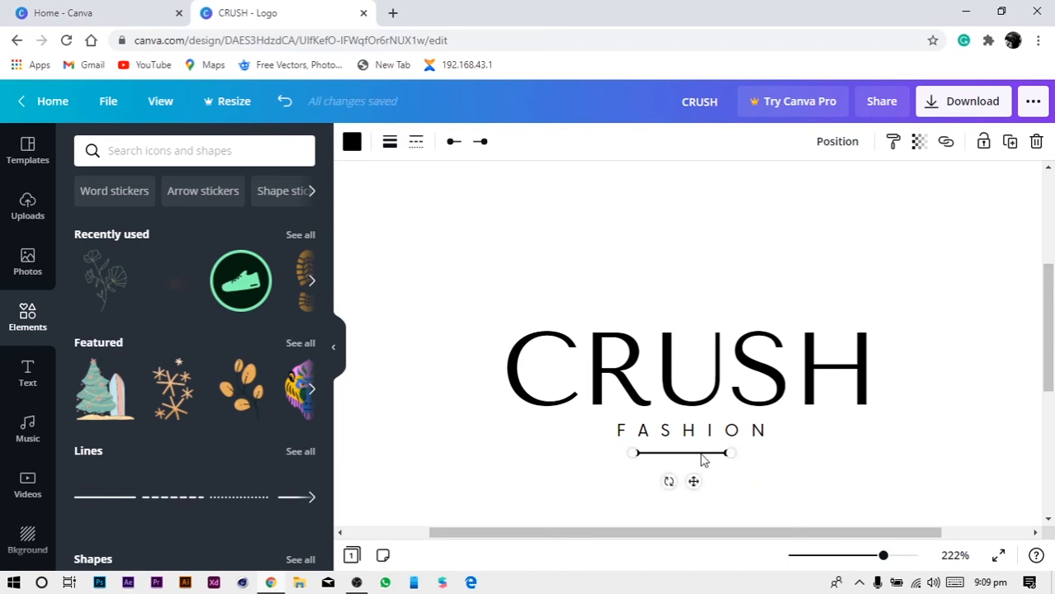
{"action": "left_click", "coordinate": [837, 141]}
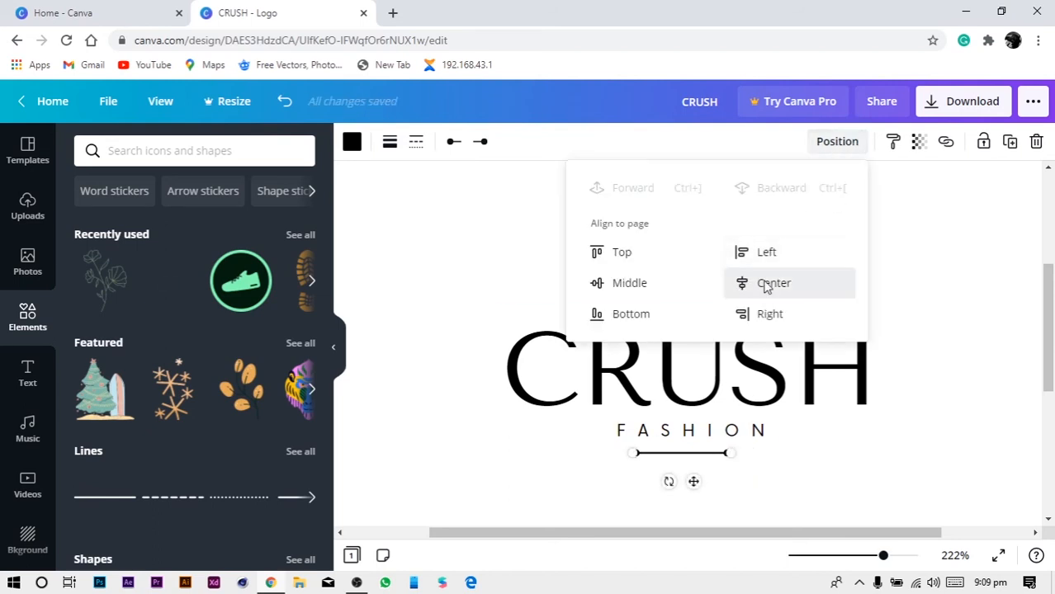
{"action": "left_click", "coordinate": [760, 286]}
{"action": "left_click", "coordinate": [914, 322]}
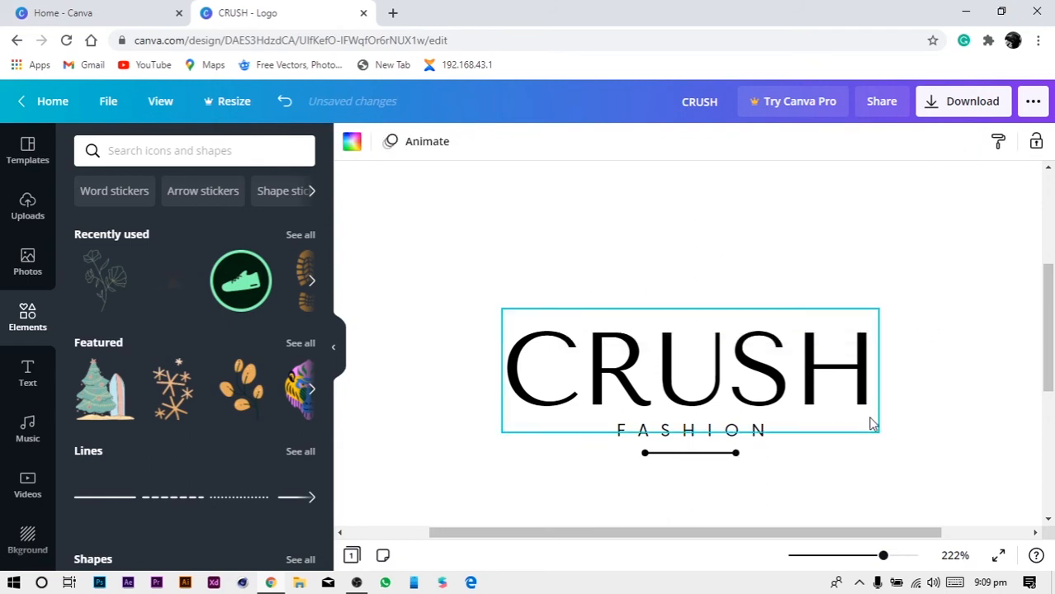
Apply the Curve text effect to CRUSH and reduce the curve to a gentle upward arch.
{"action": "left_click_drag", "start_coordinate": [883, 559], "coordinate": [870, 558]}
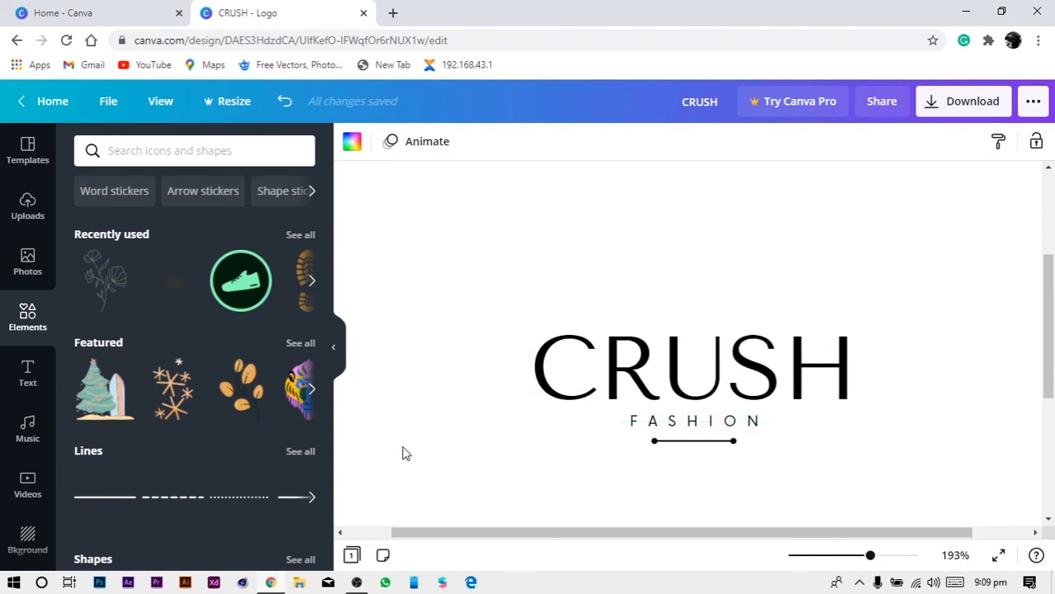
{"action": "left_click", "coordinate": [646, 388]}
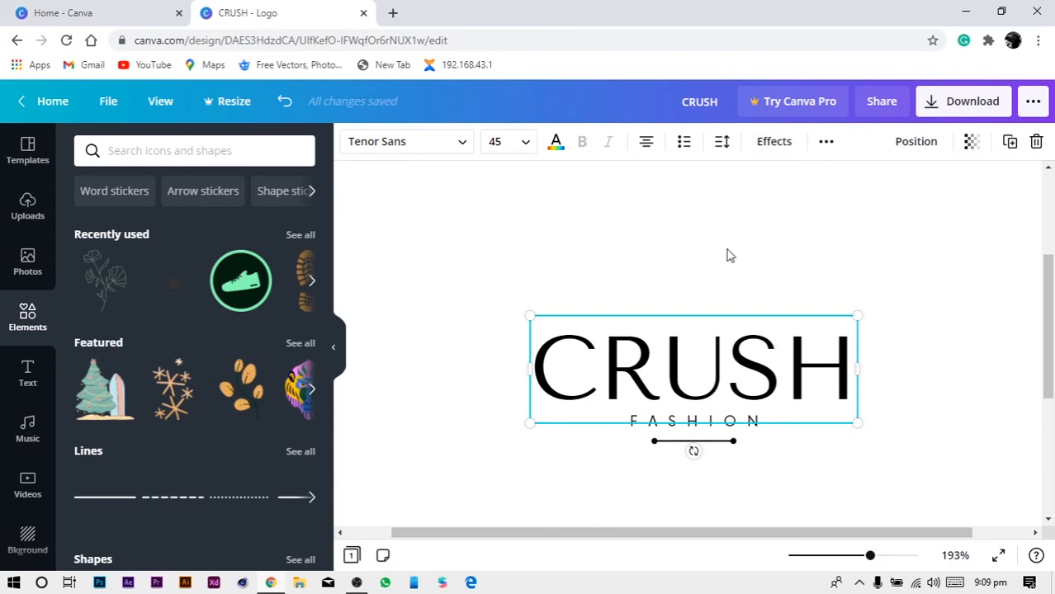
{"action": "left_click", "coordinate": [774, 147]}
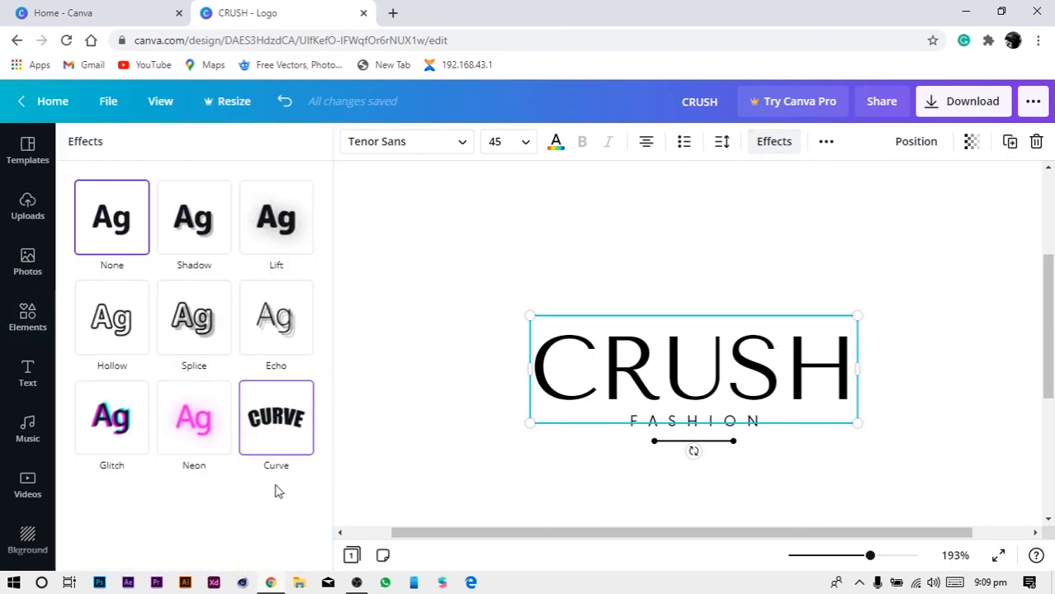
{"action": "left_click", "coordinate": [275, 435]}
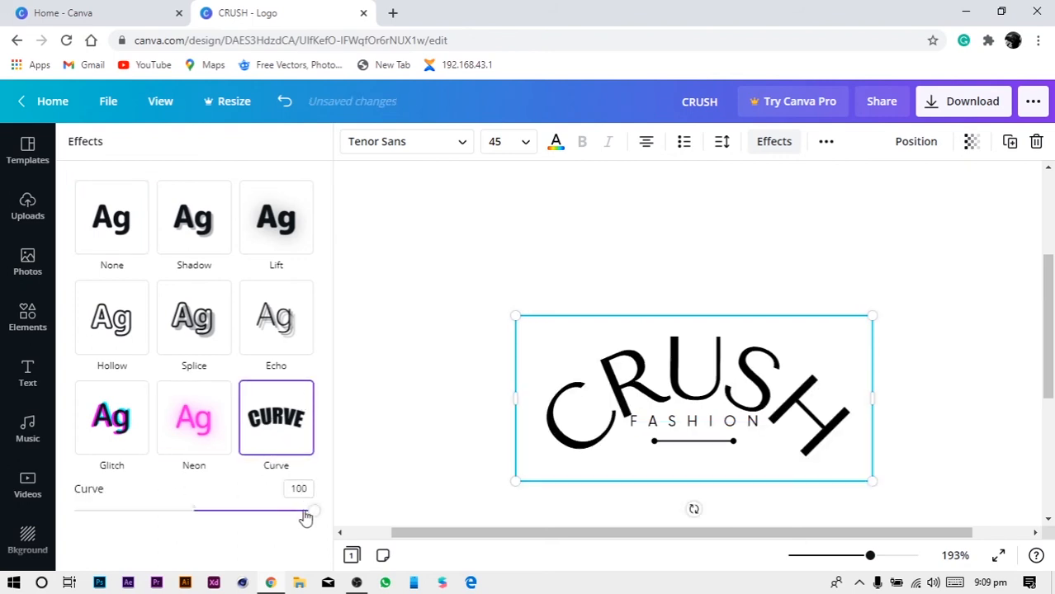
{"action": "left_click_drag", "start_coordinate": [307, 512], "coordinate": [232, 525]}
{"action": "left_click", "coordinate": [408, 341]}
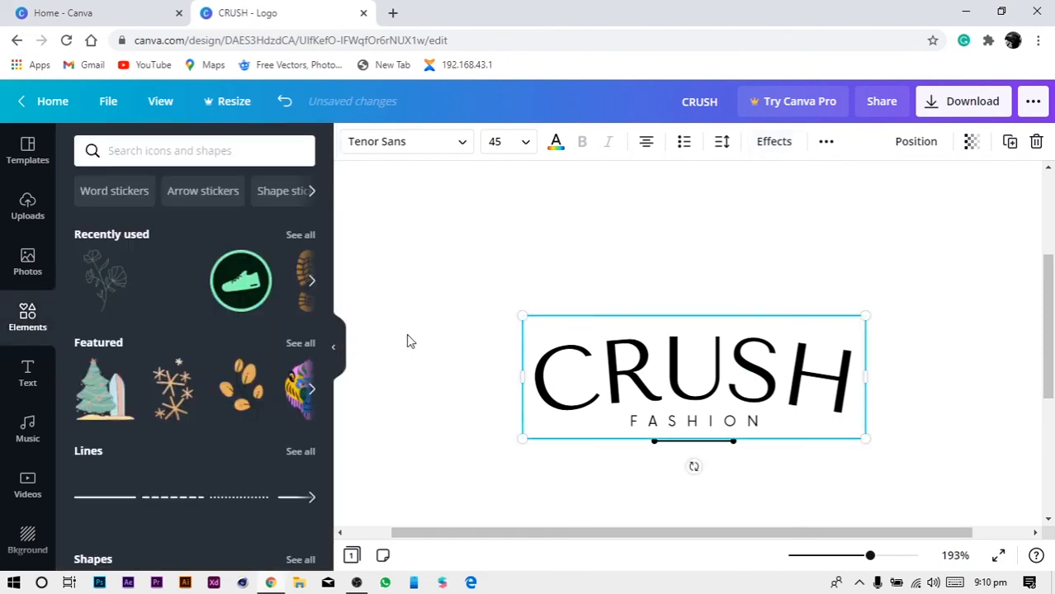
Group CRUSH, FASHION and the line together, and align the group to the vertical middle of the page.
{"action": "left_click_drag", "start_coordinate": [870, 555], "coordinate": [836, 563]}
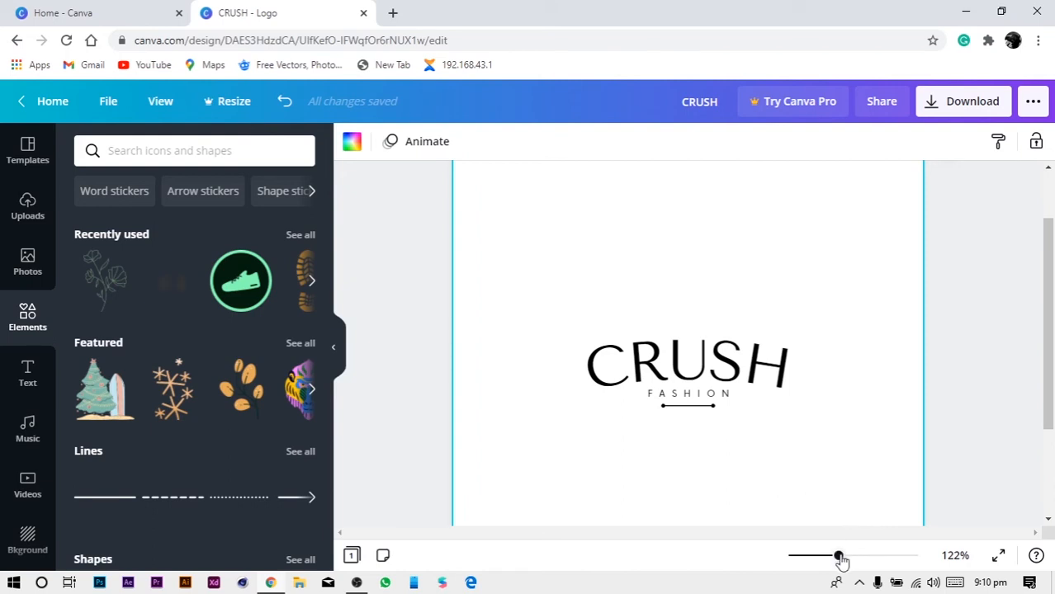
{"action": "mouse_move", "coordinate": [840, 560]}
{"action": "left_mouse_down"}
{"action": "mouse_move", "coordinate": [824, 559]}
{"action": "mouse_move", "coordinate": [842, 564]}
{"action": "left_mouse_up"}
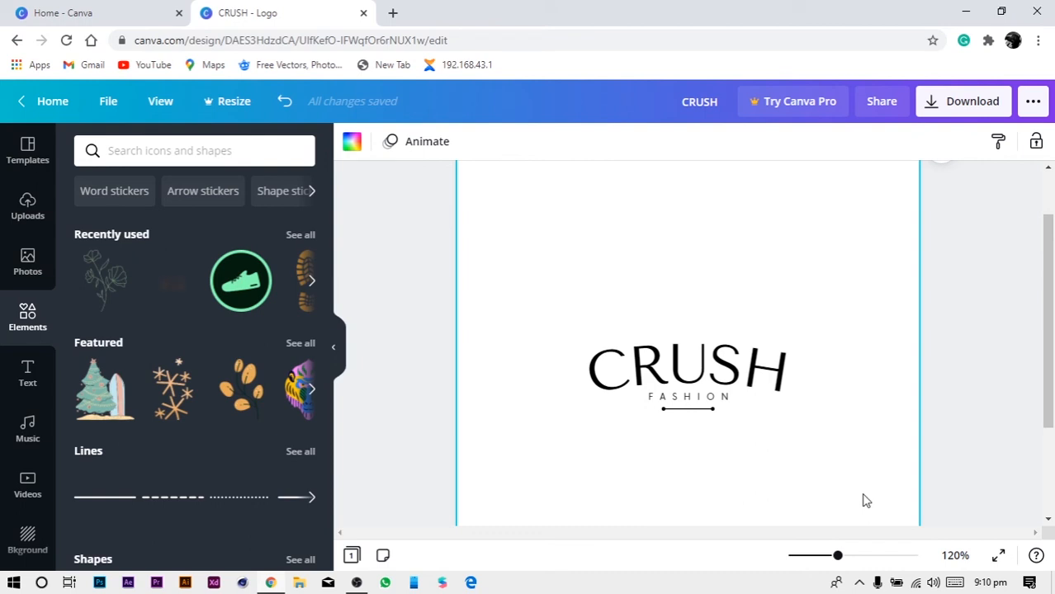
{"action": "left_click_drag", "start_coordinate": [863, 497], "coordinate": [539, 274]}
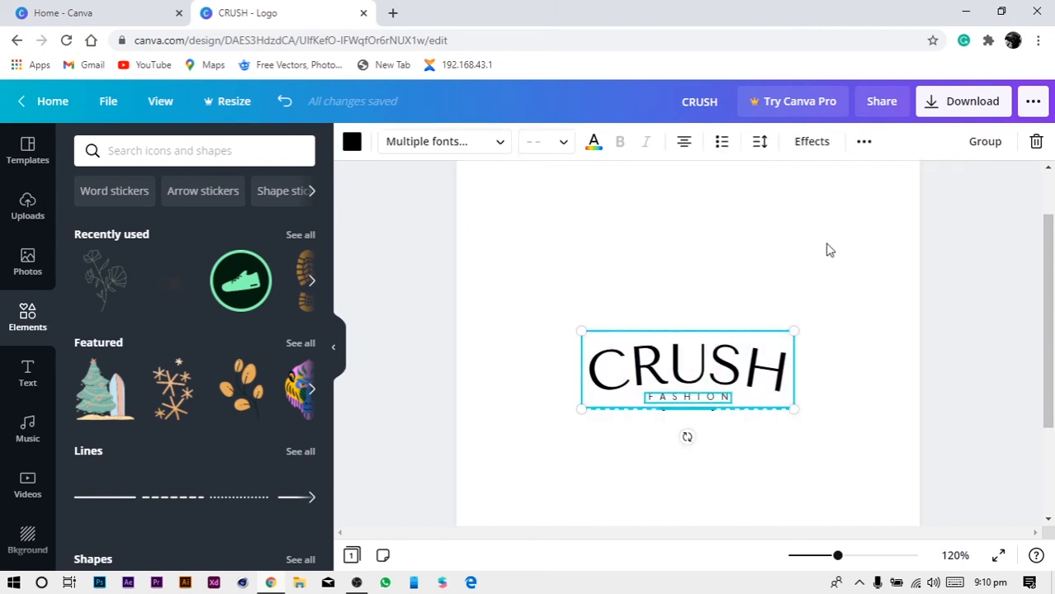
{"action": "left_click", "coordinate": [984, 142]}
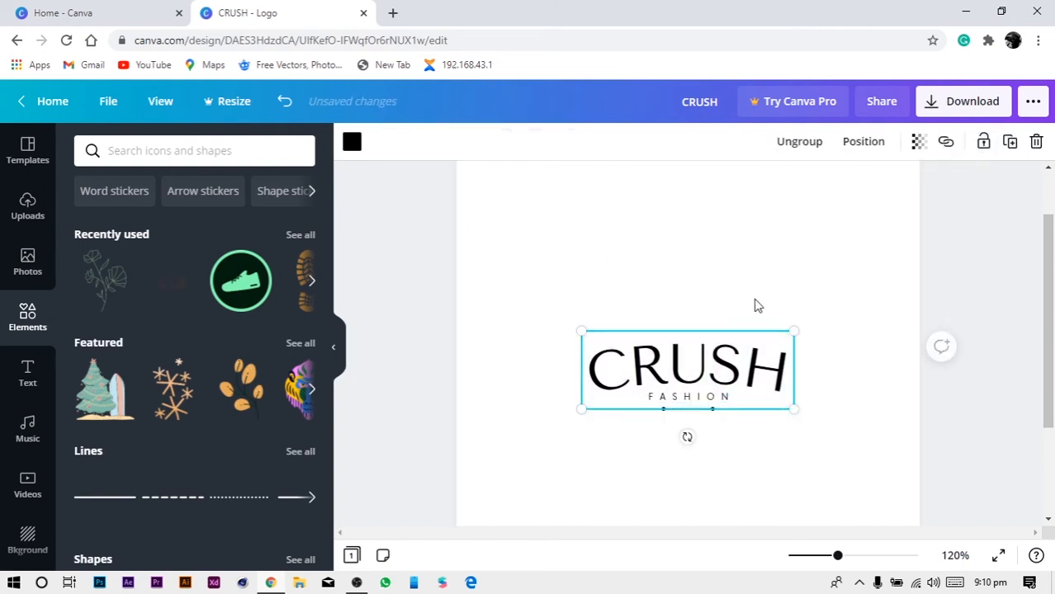
{"action": "left_click", "coordinate": [860, 145]}
{"action": "left_click", "coordinate": [667, 285]}
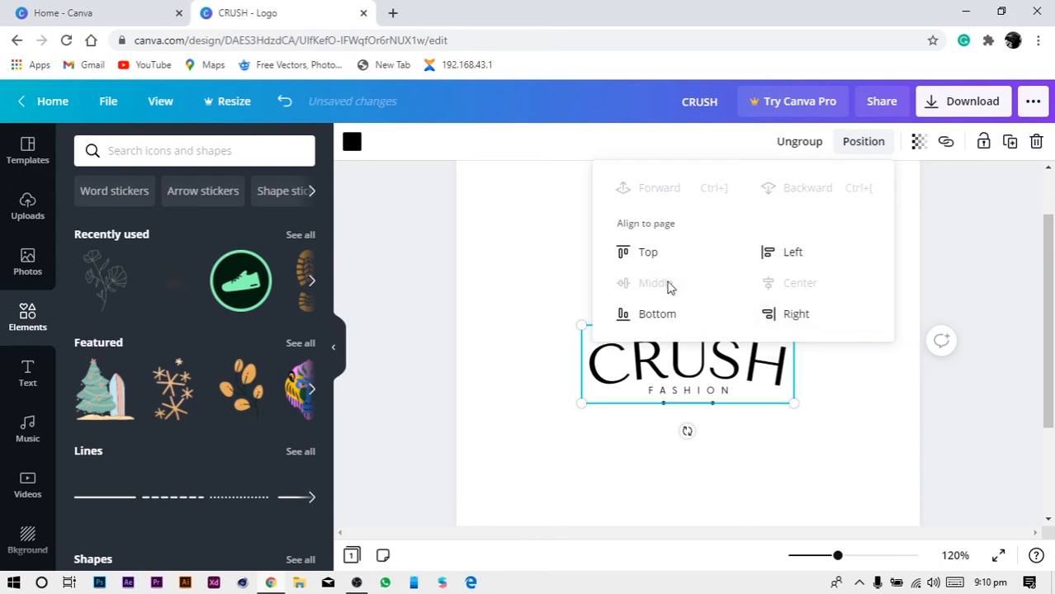
{"action": "left_click", "coordinate": [844, 411]}
Duplicate the finished logo page to make a second copy.
{"action": "scroll", "coordinate": [956, 393], "scroll_direction": "down", "scroll_amount": 2}
{"action": "scroll", "coordinate": [956, 396], "scroll_direction": "up", "scroll_amount": 2}
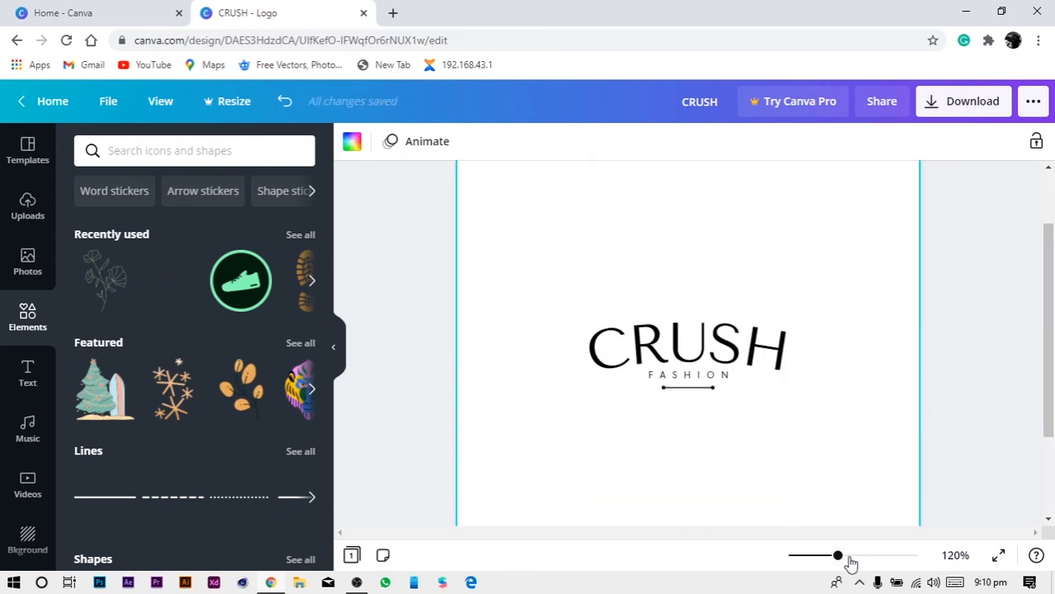
{"action": "left_click_drag", "start_coordinate": [838, 557], "coordinate": [819, 557]}
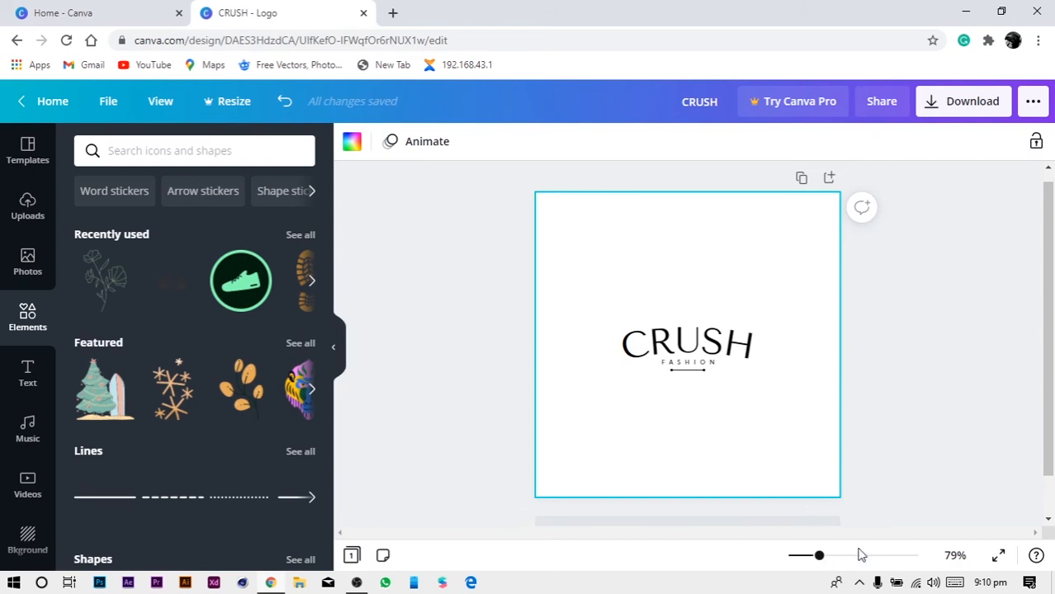
{"action": "left_click_drag", "start_coordinate": [819, 555], "coordinate": [813, 555]}
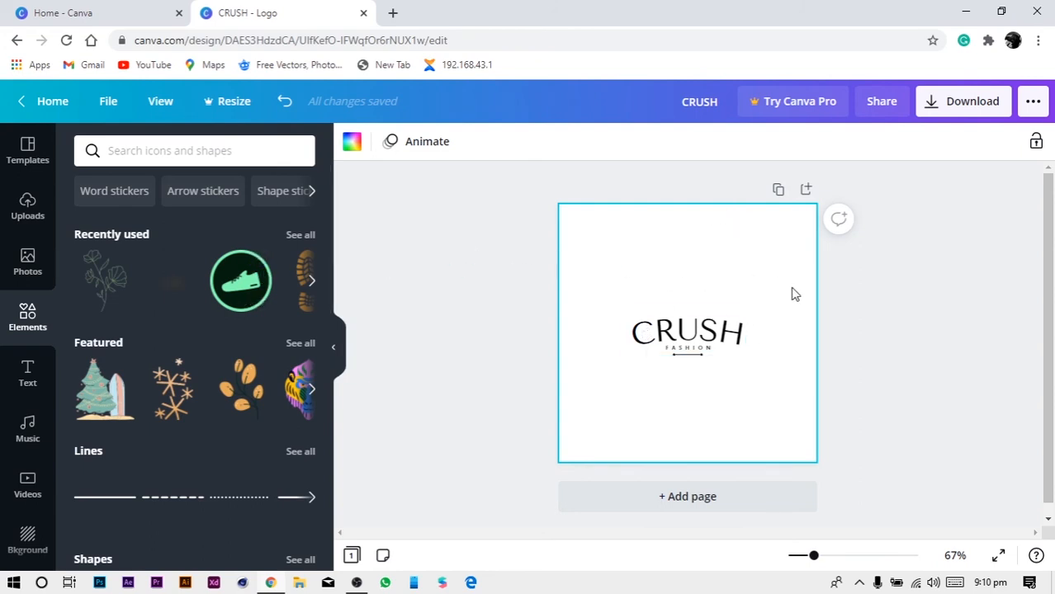
{"action": "left_click", "coordinate": [777, 193]}
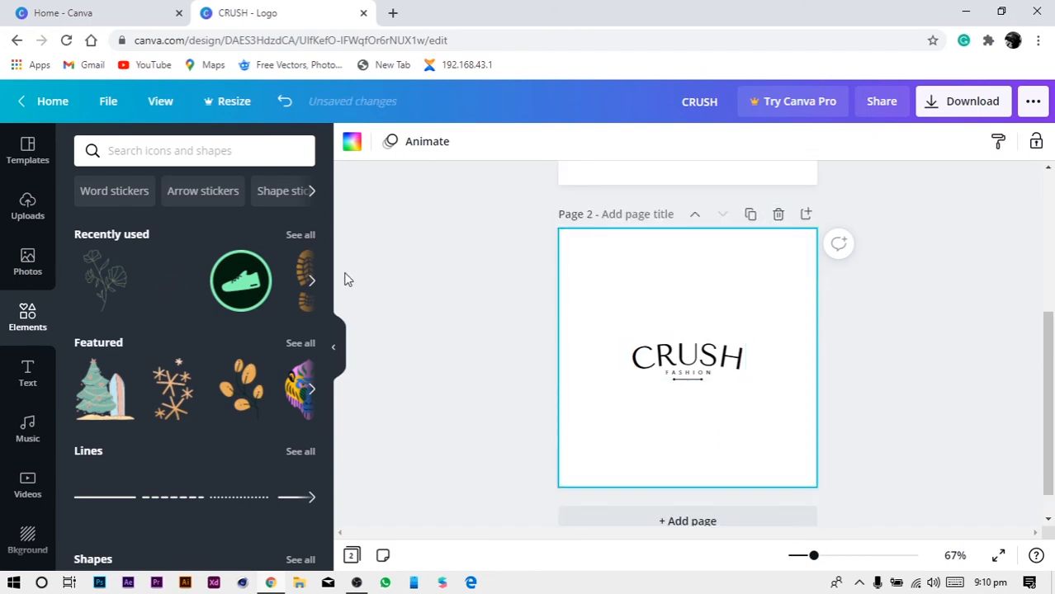
Give both the first page and its duplicate the title LOGO1.
{"action": "scroll", "coordinate": [632, 238], "scroll_direction": "up", "scroll_amount": 3}
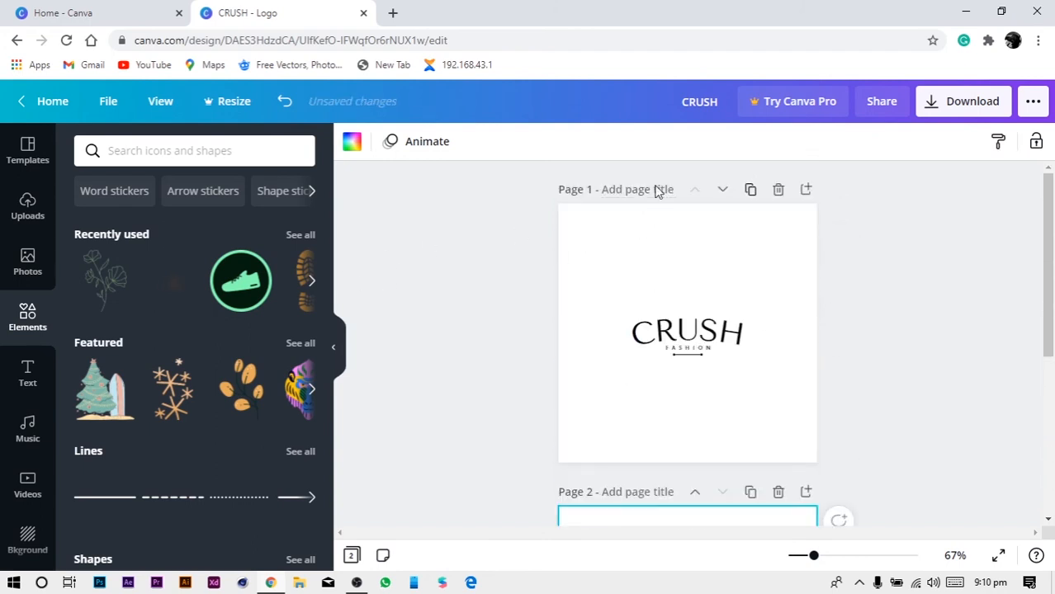
{"action": "left_click", "coordinate": [657, 191]}
{"action": "type", "text": "L"}
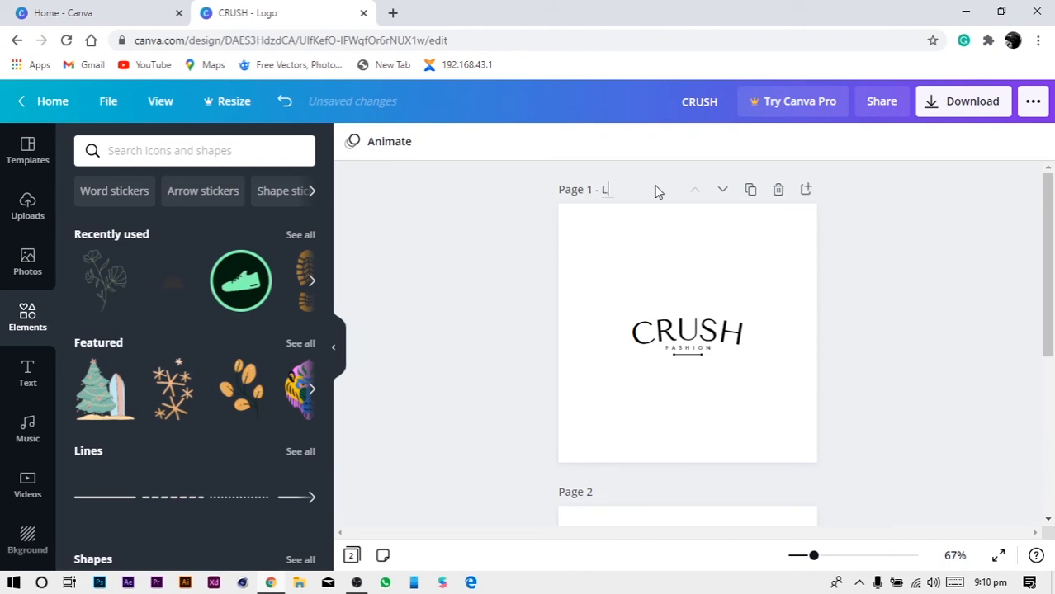
{"action": "type", "text": "OGO1"}
{"action": "scroll", "coordinate": [687, 239], "scroll_direction": "down", "scroll_amount": 3}
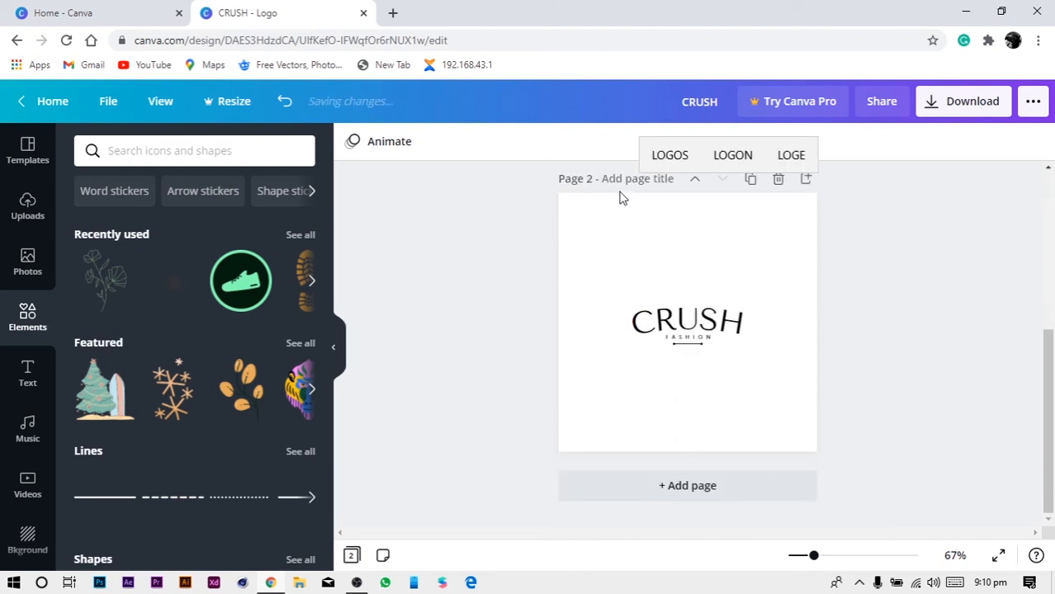
{"action": "left_click", "coordinate": [627, 180]}
{"action": "type", "text": "LOGO1"}
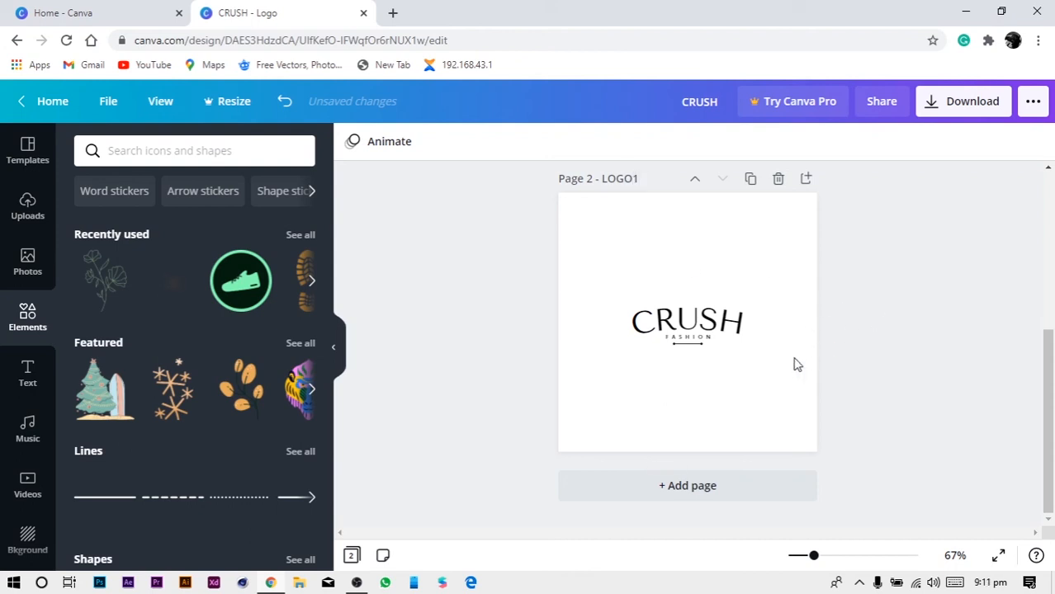
Set the second page's background to a custom dark navy purple, #170E3B.
{"action": "left_click", "coordinate": [797, 365]}
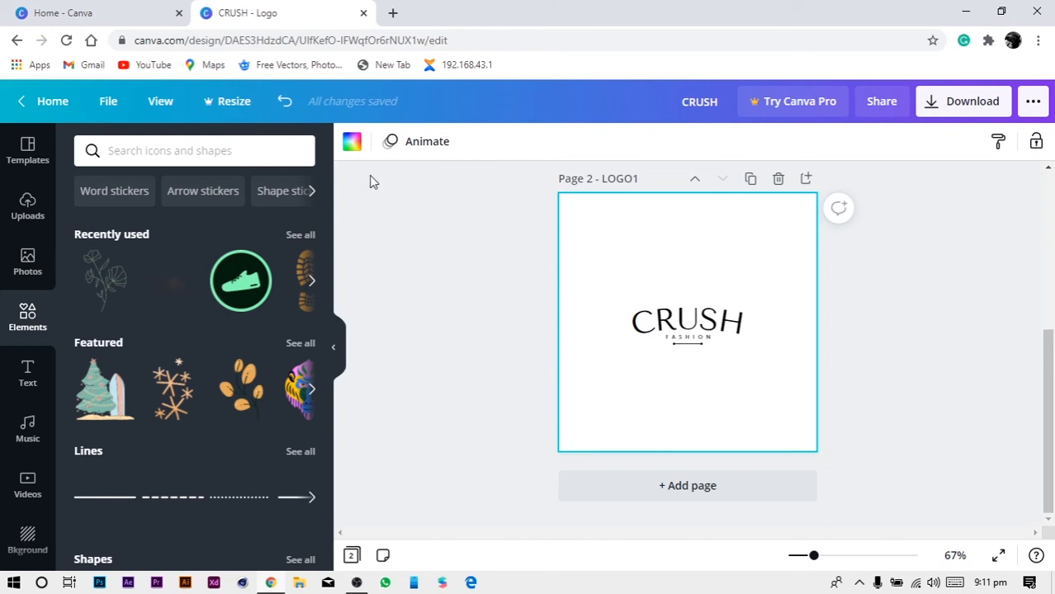
{"action": "left_click", "coordinate": [353, 143]}
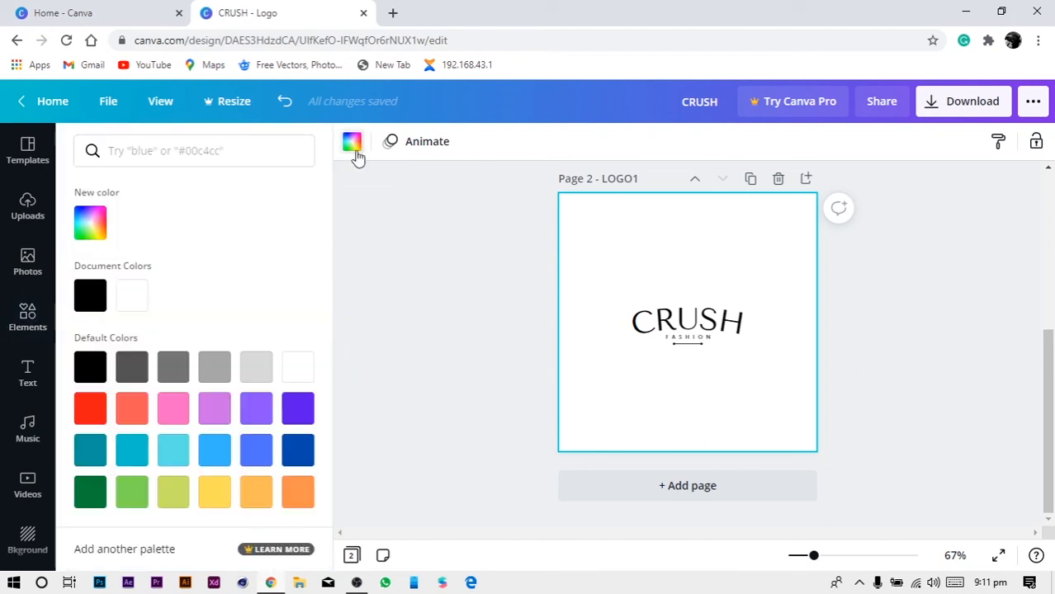
{"action": "left_click", "coordinate": [90, 224]}
{"action": "left_click", "coordinate": [221, 356]}
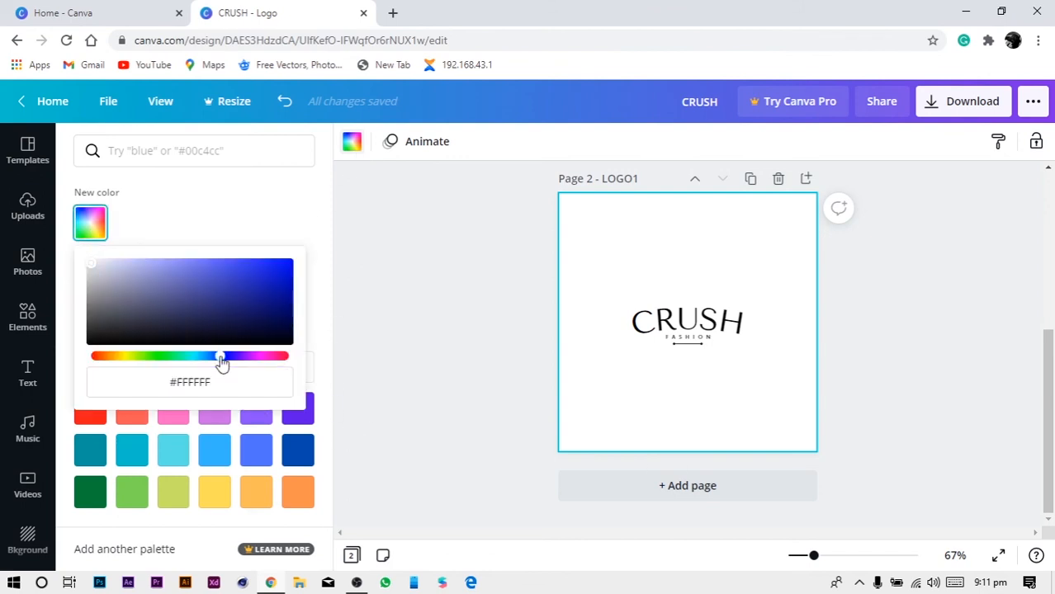
{"action": "left_click_drag", "start_coordinate": [283, 303], "coordinate": [303, 319]}
{"action": "mouse_move", "coordinate": [221, 361]}
{"action": "left_mouse_down"}
{"action": "mouse_move", "coordinate": [235, 370]}
{"action": "mouse_move", "coordinate": [216, 369]}
{"action": "mouse_move", "coordinate": [236, 383]}
{"action": "mouse_move", "coordinate": [226, 379]}
{"action": "left_mouse_up"}
{"action": "left_click_drag", "start_coordinate": [275, 307], "coordinate": [244, 325]}
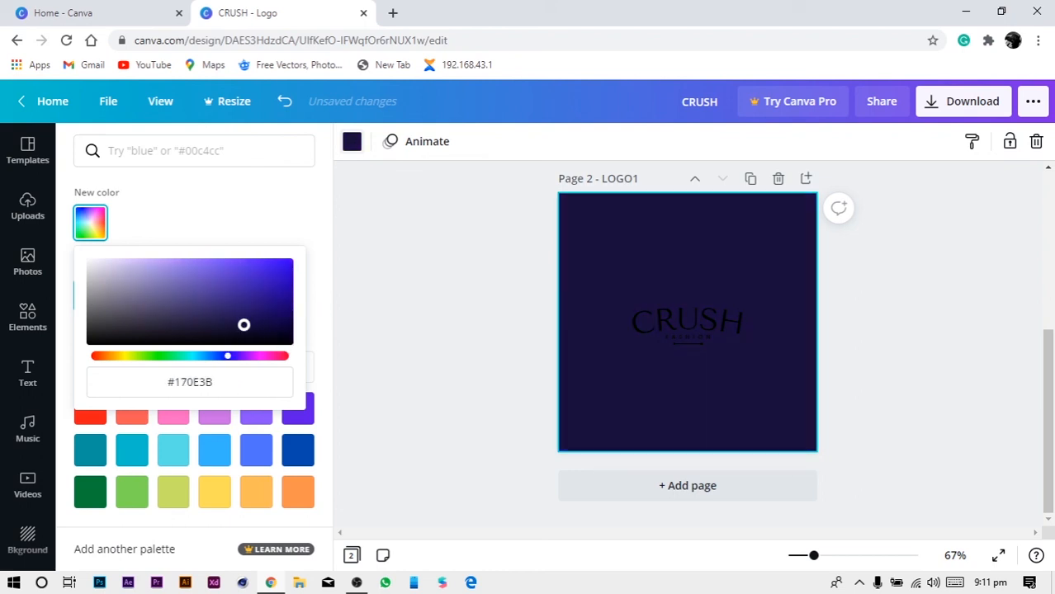
{"action": "left_click", "coordinate": [723, 370]}
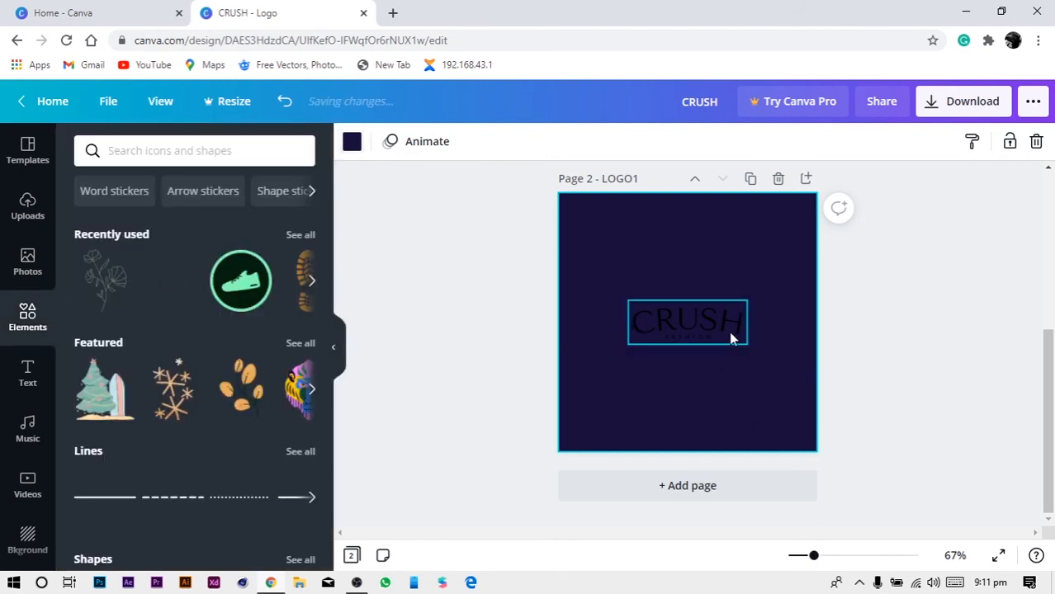
Change the CRUSH text on the dark second page to white.
{"action": "left_click", "coordinate": [727, 332]}
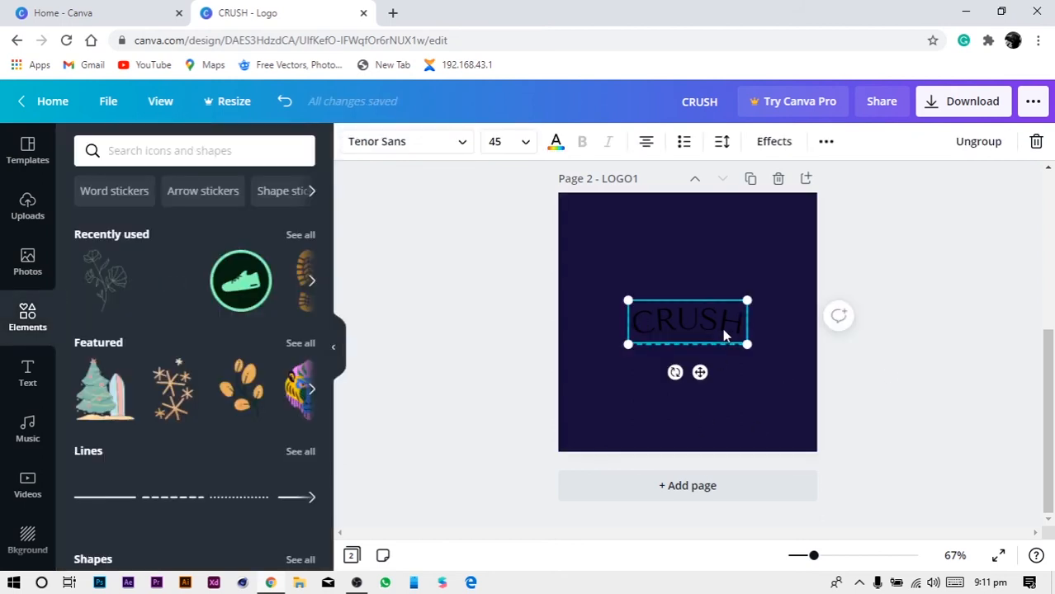
{"action": "left_click", "coordinate": [555, 141]}
{"action": "left_click", "coordinate": [184, 302]}
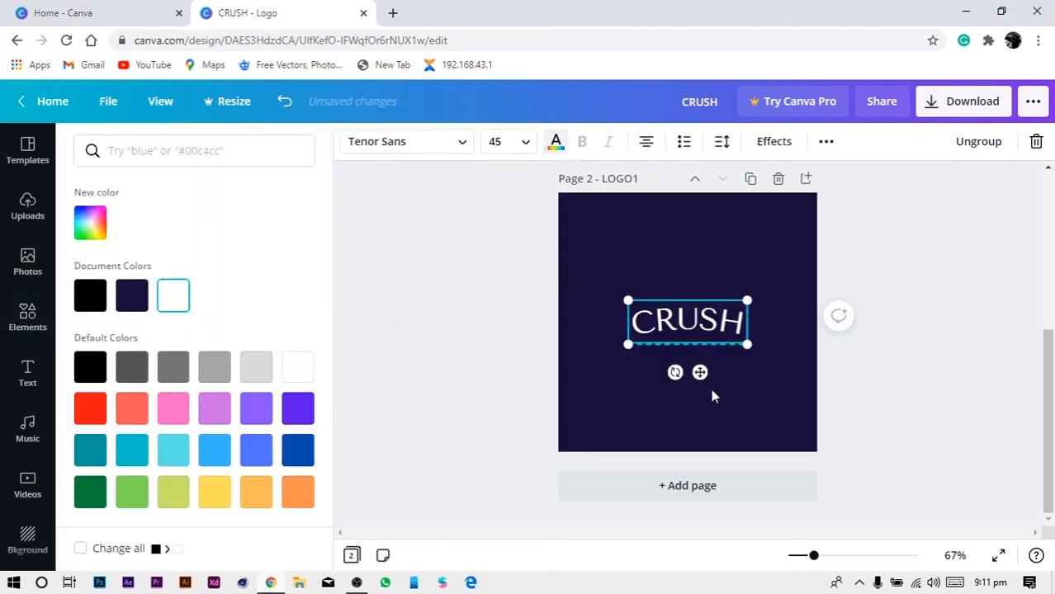
{"action": "left_click", "coordinate": [899, 384]}
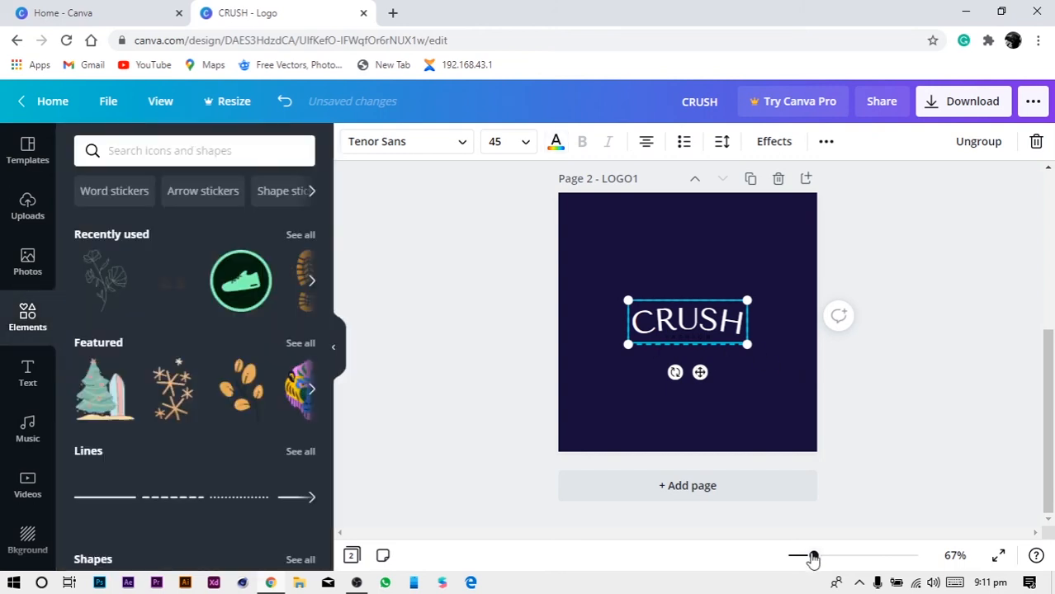
Change the FASHION text beneath CRUSH on the dark page to white.
{"action": "left_click_drag", "start_coordinate": [818, 557], "coordinate": [850, 562]}
{"action": "left_click", "coordinate": [712, 377]}
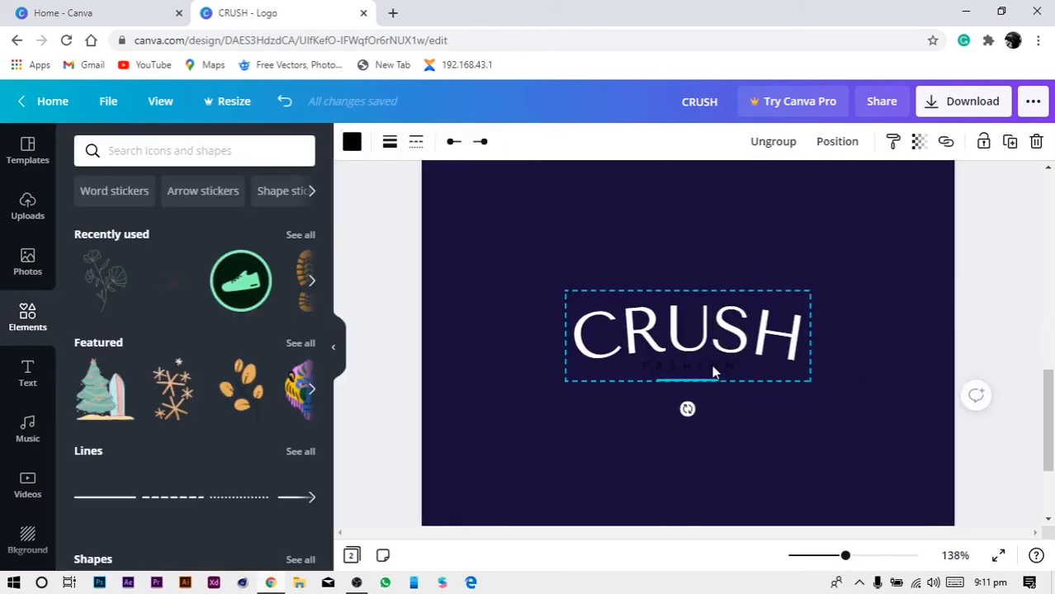
{"action": "left_click", "coordinate": [711, 365]}
{"action": "left_click", "coordinate": [557, 145]}
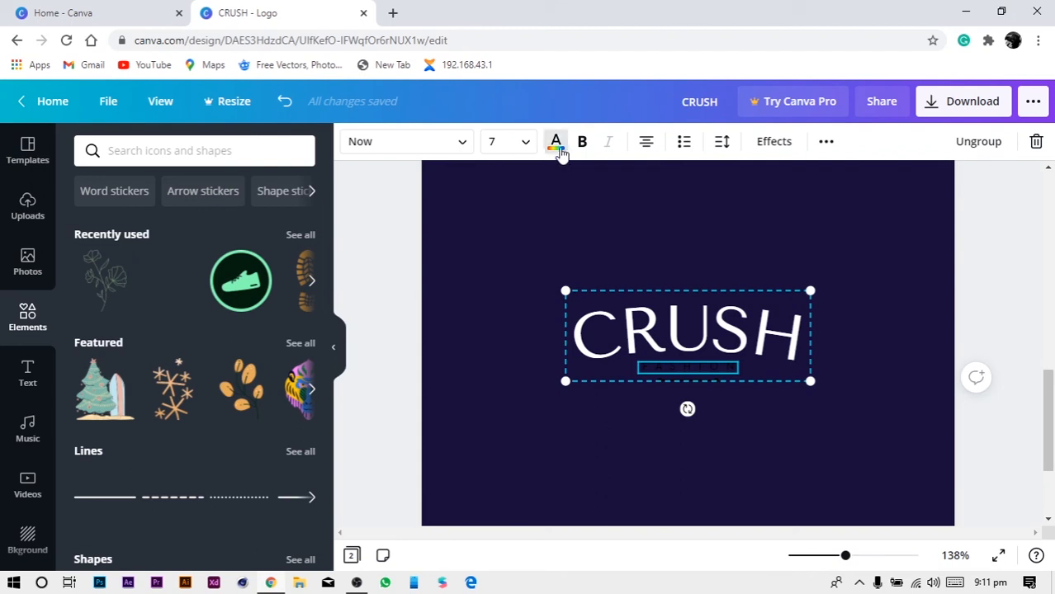
{"action": "left_click", "coordinate": [173, 295]}
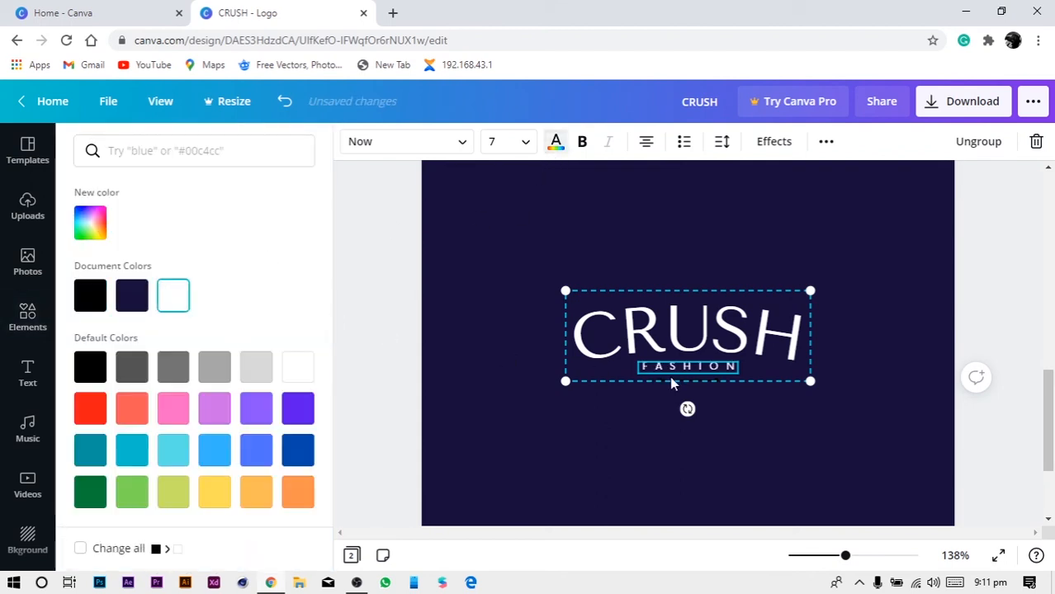
Recolour the dotted-end line beneath FASHION white on the dark page.
{"action": "left_click", "coordinate": [672, 380]}
{"action": "left_click", "coordinate": [354, 142]}
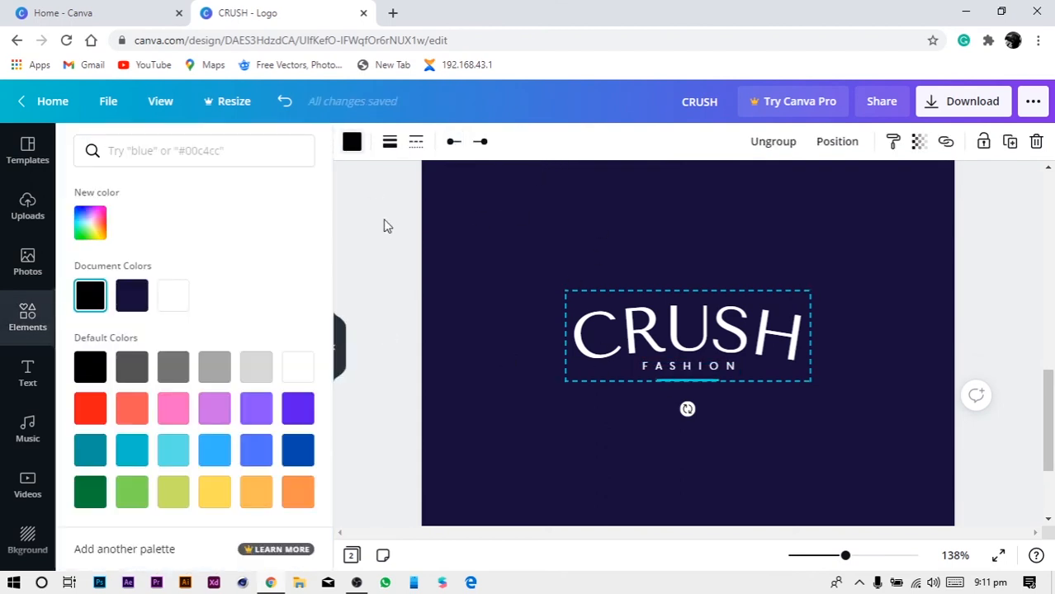
{"action": "left_click", "coordinate": [169, 295]}
{"action": "left_click", "coordinate": [401, 303]}
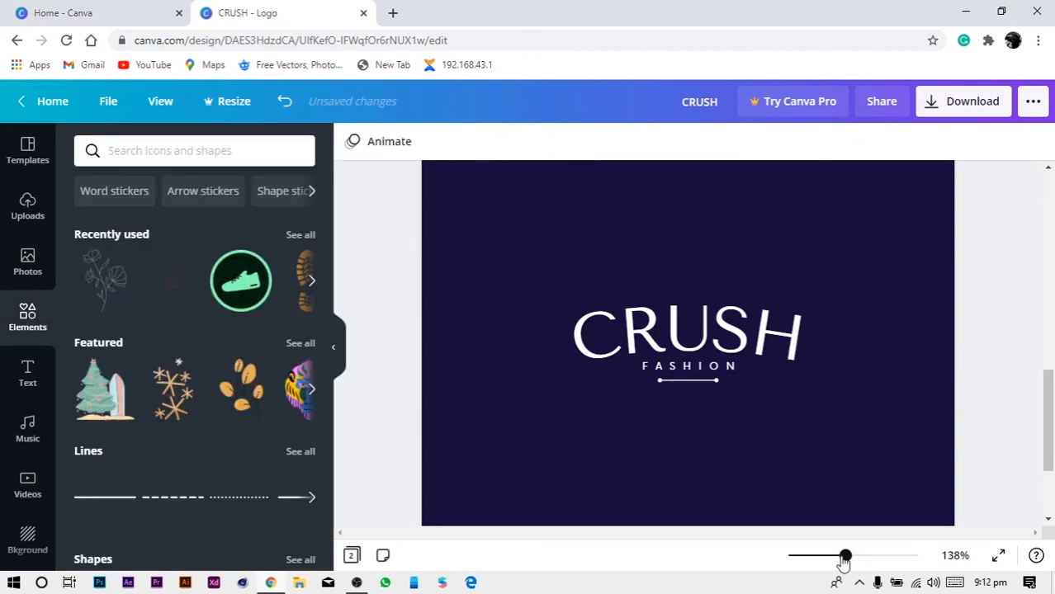
{"action": "left_click_drag", "start_coordinate": [844, 555], "coordinate": [817, 565]}
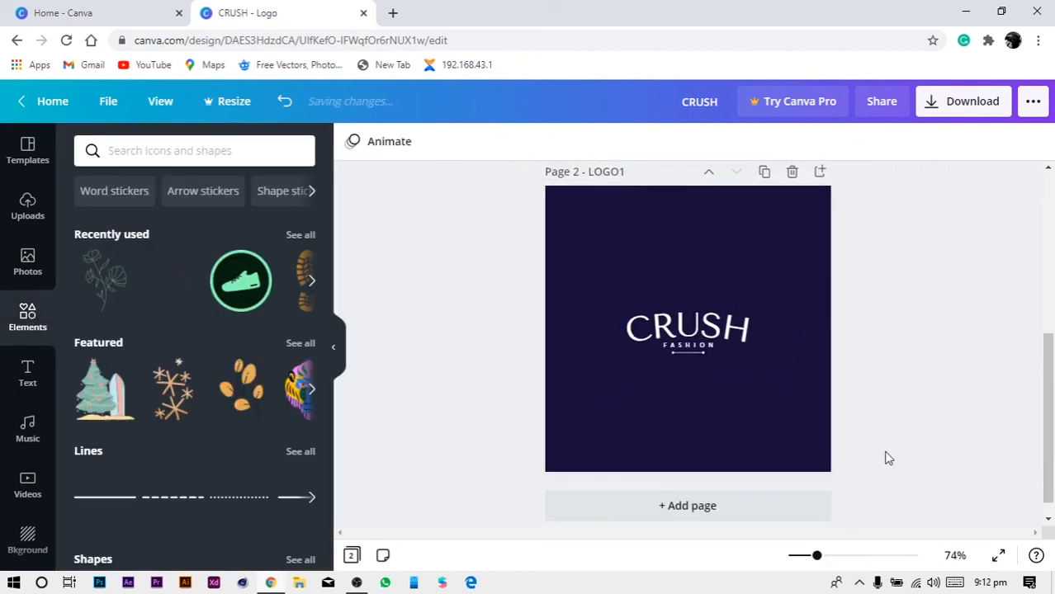
Duplicate the navy second page with the white CRUSH FASHION logo.
{"action": "scroll", "coordinate": [889, 458], "scroll_direction": "up", "scroll_amount": 2}
{"action": "scroll", "coordinate": [891, 458], "scroll_direction": "down", "scroll_amount": 2}
{"action": "scroll", "coordinate": [892, 458], "scroll_direction": "down", "scroll_amount": 1}
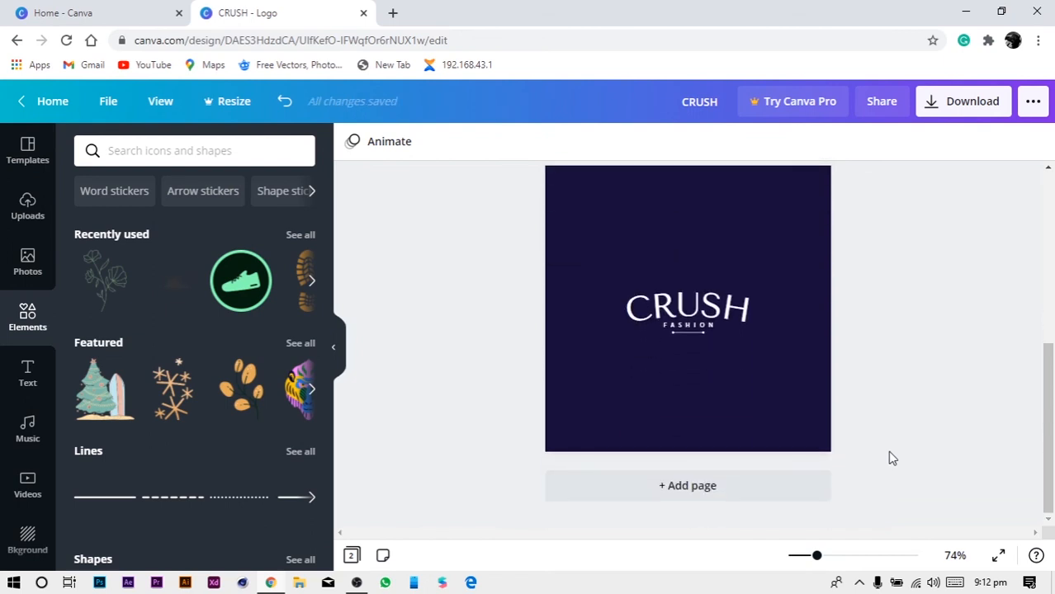
{"action": "scroll", "coordinate": [891, 458], "scroll_direction": "up", "scroll_amount": 8}
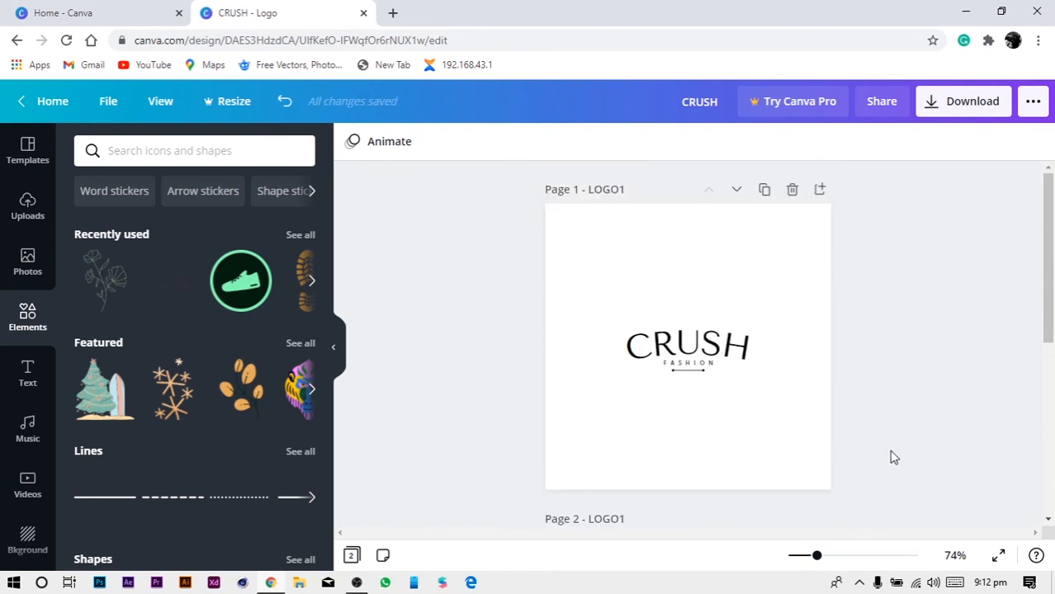
{"action": "scroll", "coordinate": [893, 456], "scroll_direction": "down", "scroll_amount": 8}
{"action": "scroll", "coordinate": [760, 435], "scroll_direction": "up", "scroll_amount": 3}
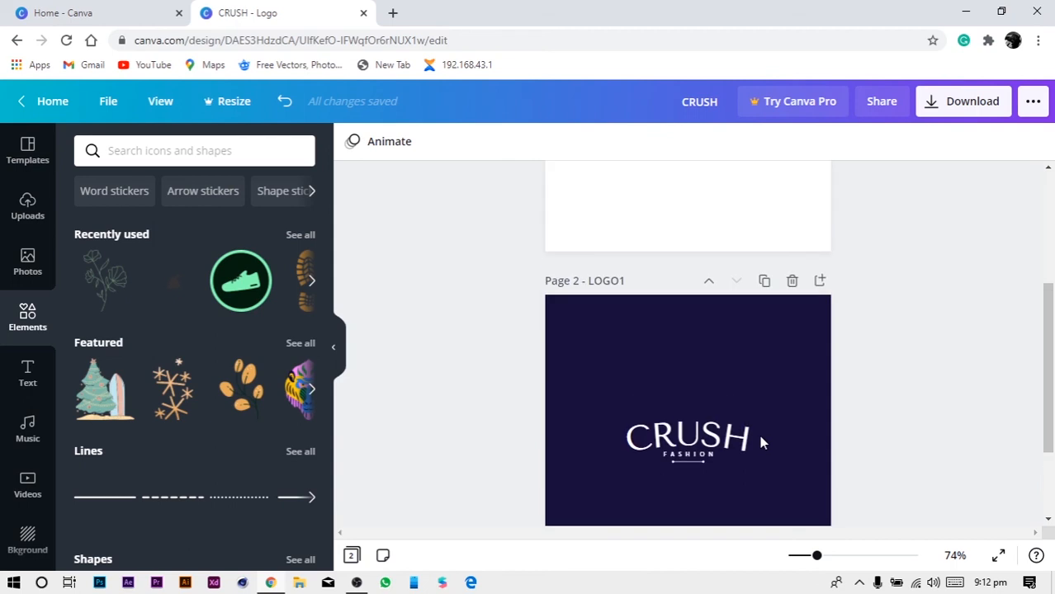
{"action": "left_click", "coordinate": [764, 282]}
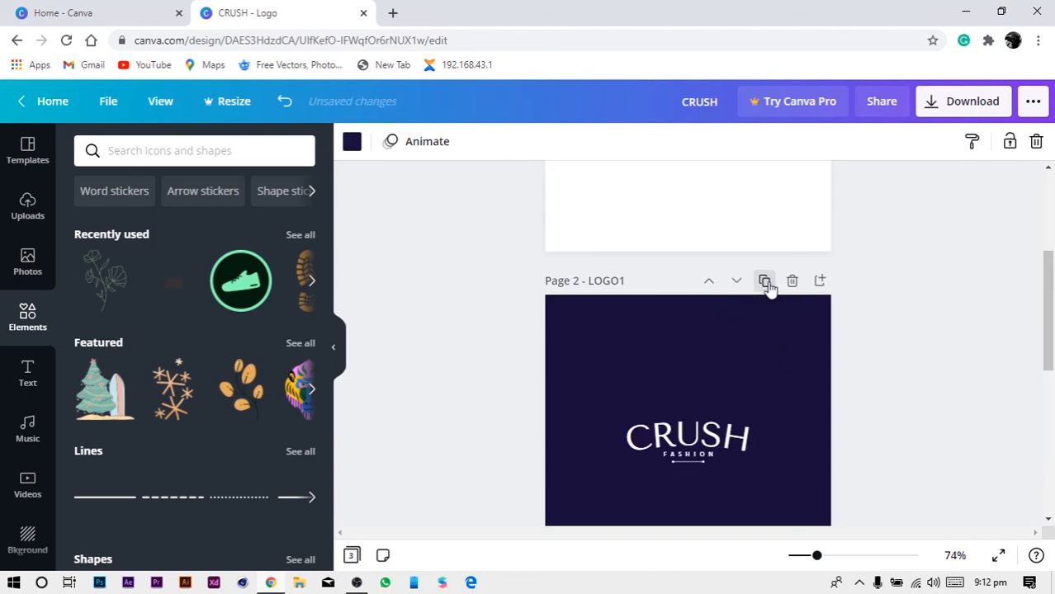
Change the duplicated third page's background colour to black.
{"action": "scroll", "coordinate": [846, 415], "scroll_direction": "down", "scroll_amount": 4}
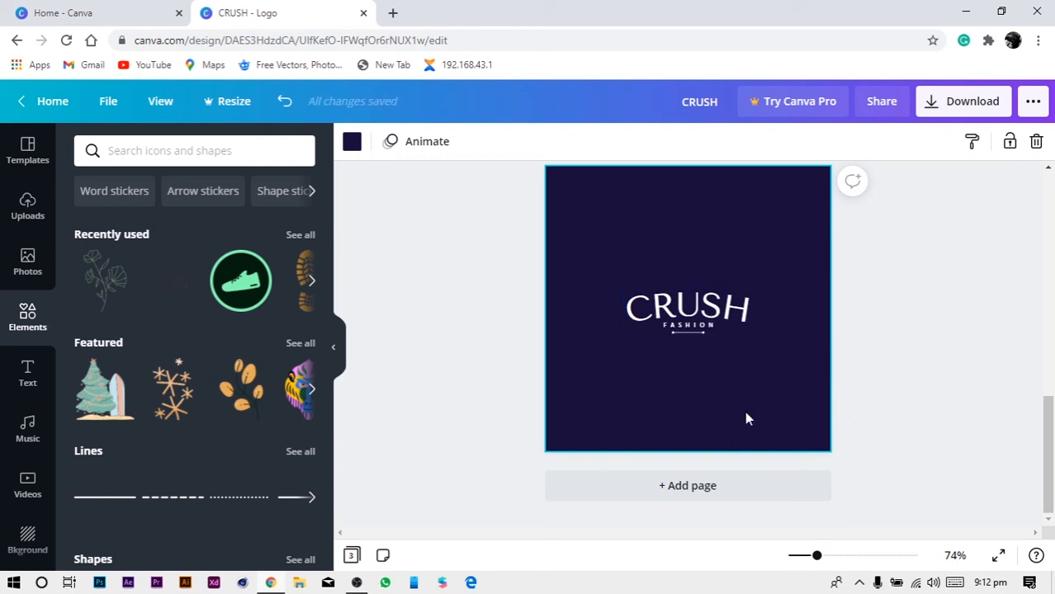
{"action": "left_click", "coordinate": [352, 141]}
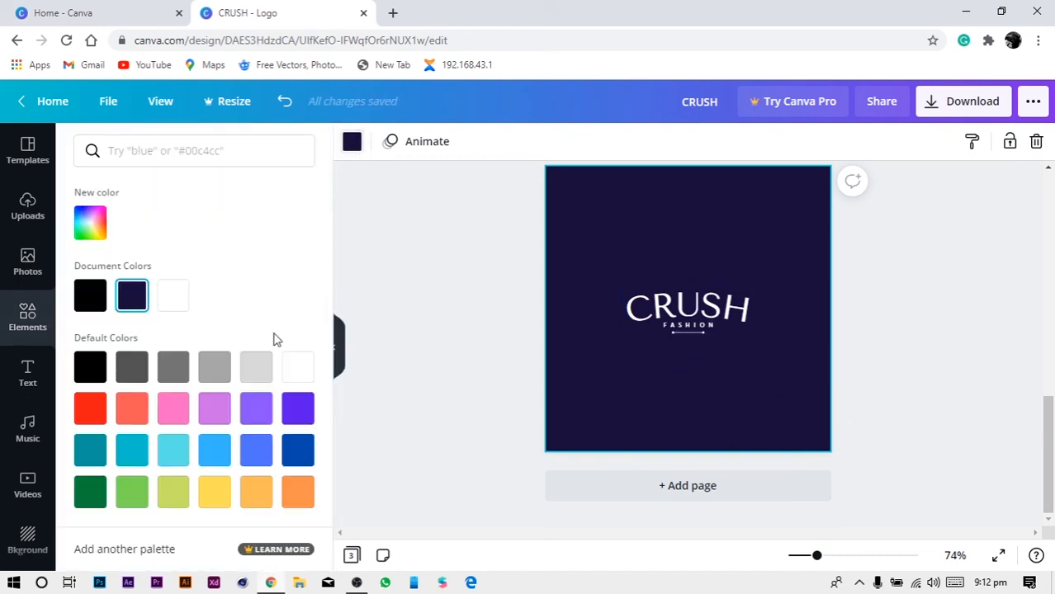
{"action": "left_click", "coordinate": [90, 365]}
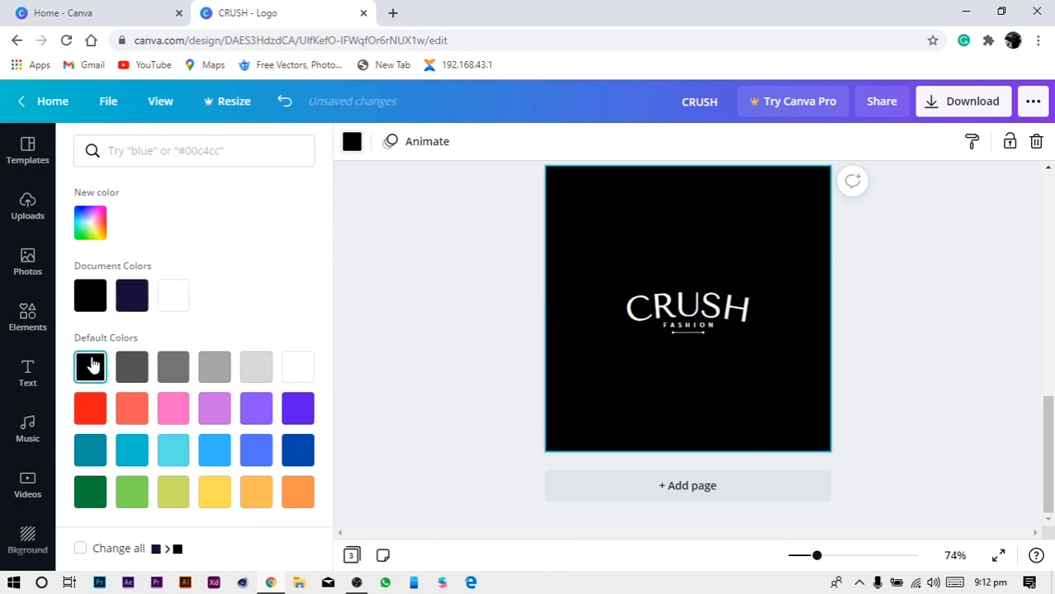
{"action": "left_click", "coordinate": [403, 335]}
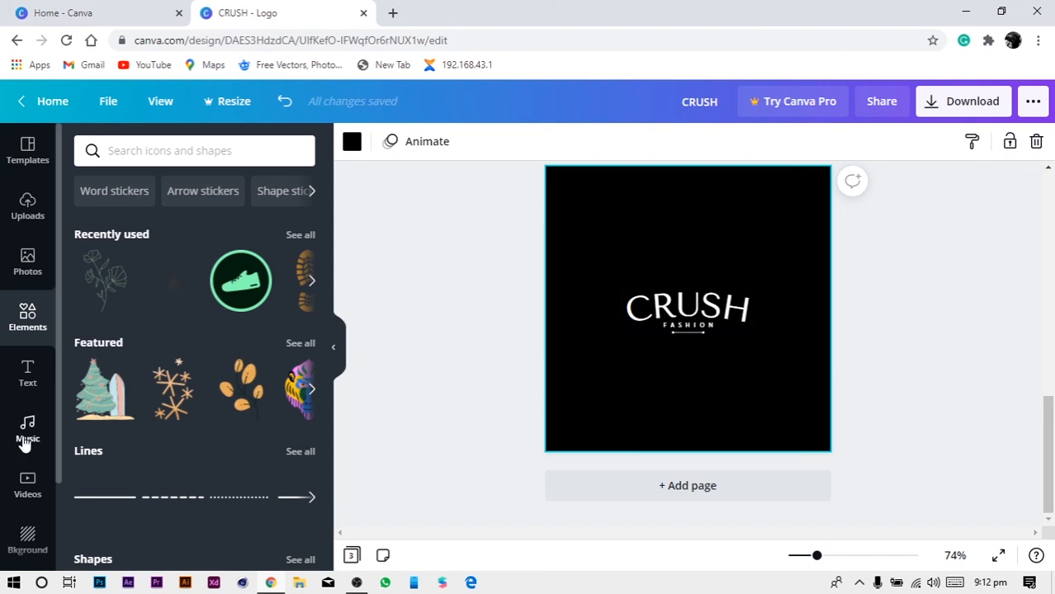
Add the Pexels photo of the person in a pineapple-print hoodie to the black page and send it behind the logo.
{"action": "scroll", "coordinate": [9, 470], "scroll_direction": "down", "scroll_amount": 2}
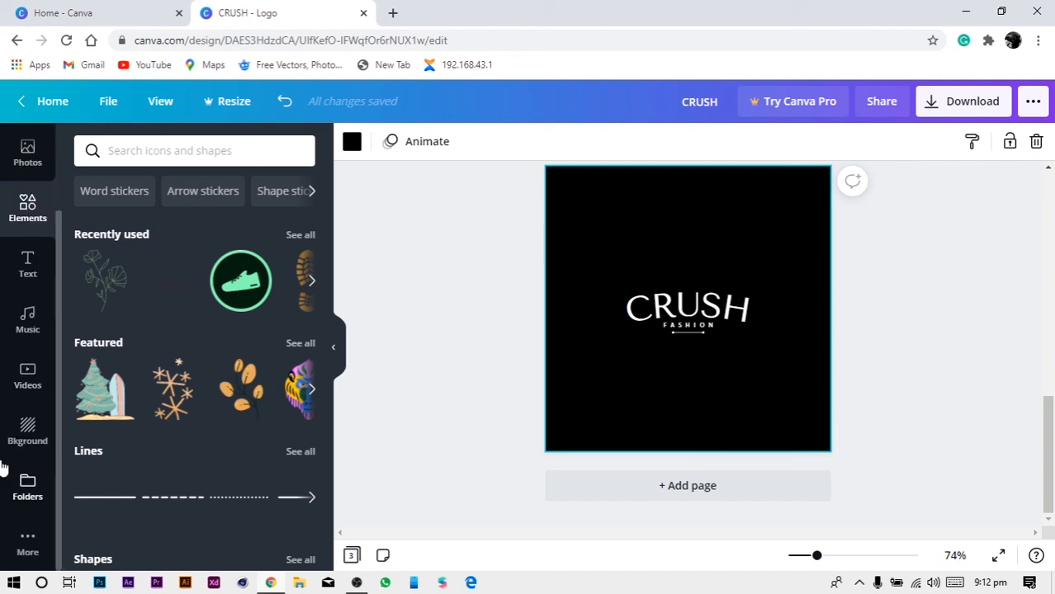
{"action": "left_click", "coordinate": [26, 545]}
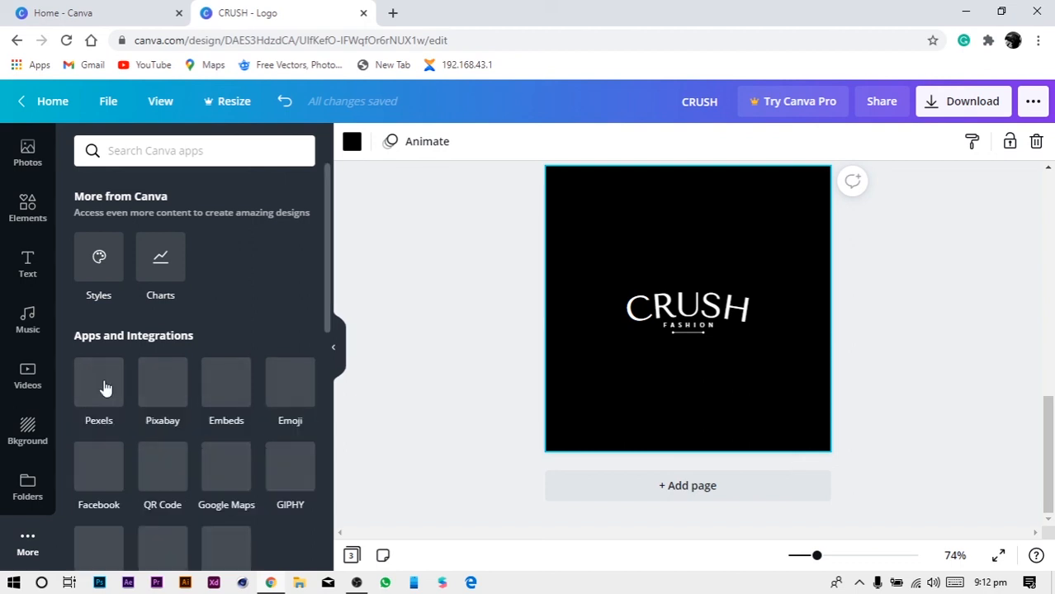
{"action": "left_click", "coordinate": [104, 384]}
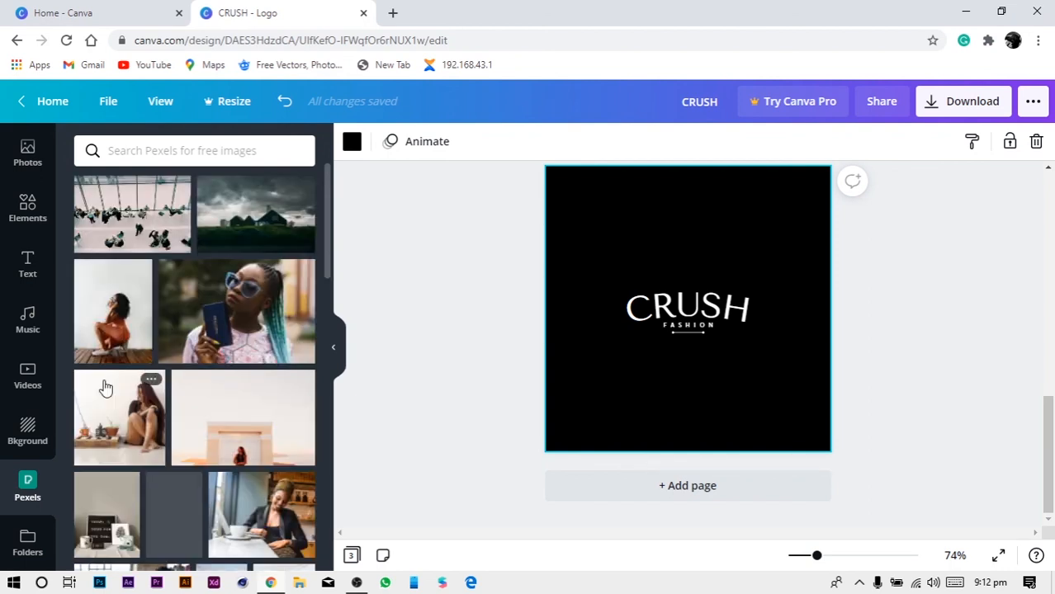
{"action": "scroll", "coordinate": [244, 423], "scroll_direction": "down", "scroll_amount": 2}
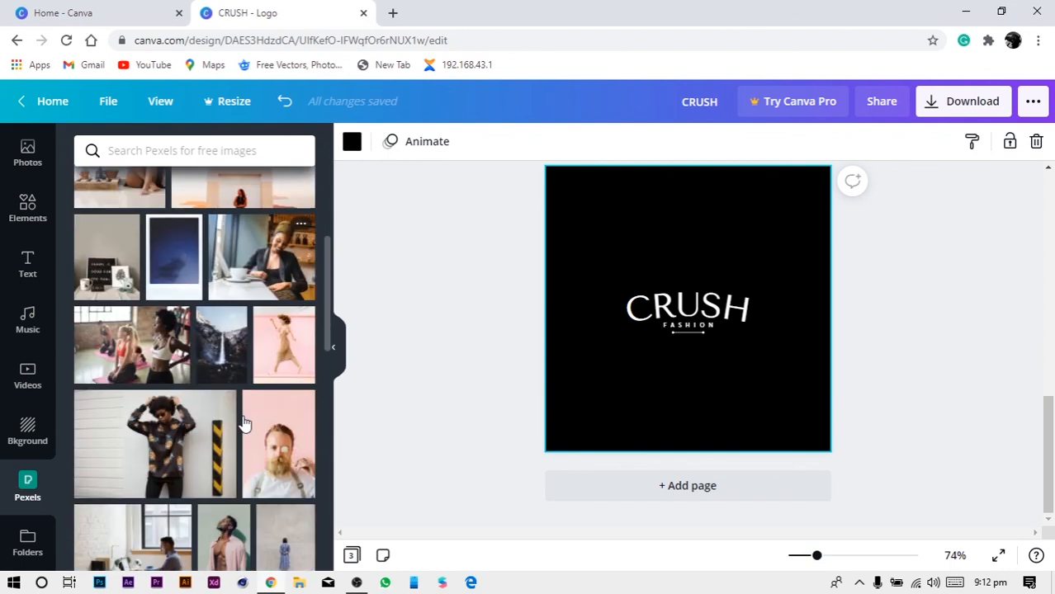
{"action": "scroll", "coordinate": [243, 425], "scroll_direction": "down", "scroll_amount": 2}
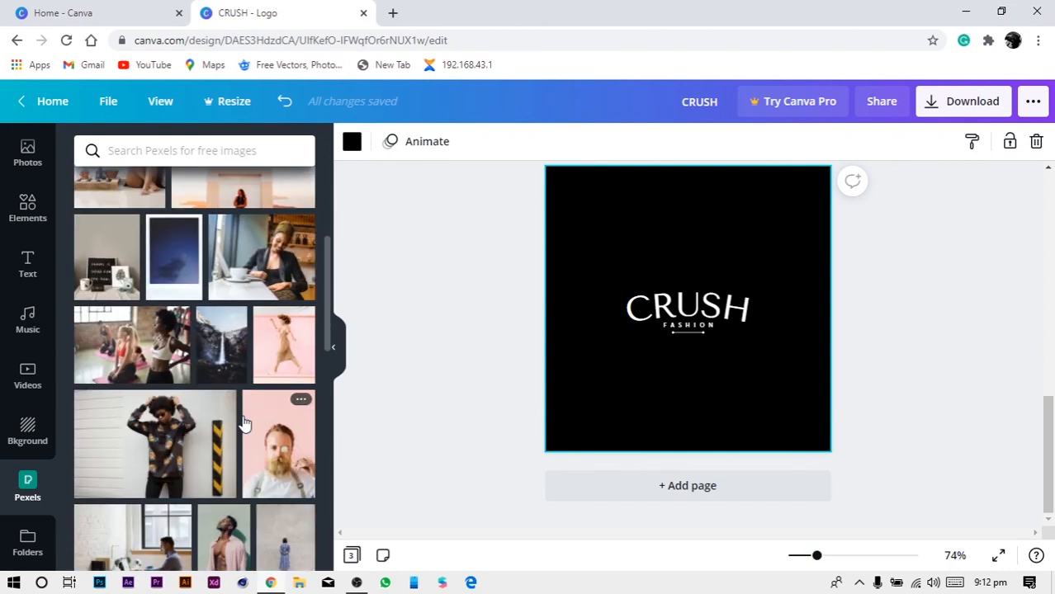
{"action": "left_click", "coordinate": [163, 457]}
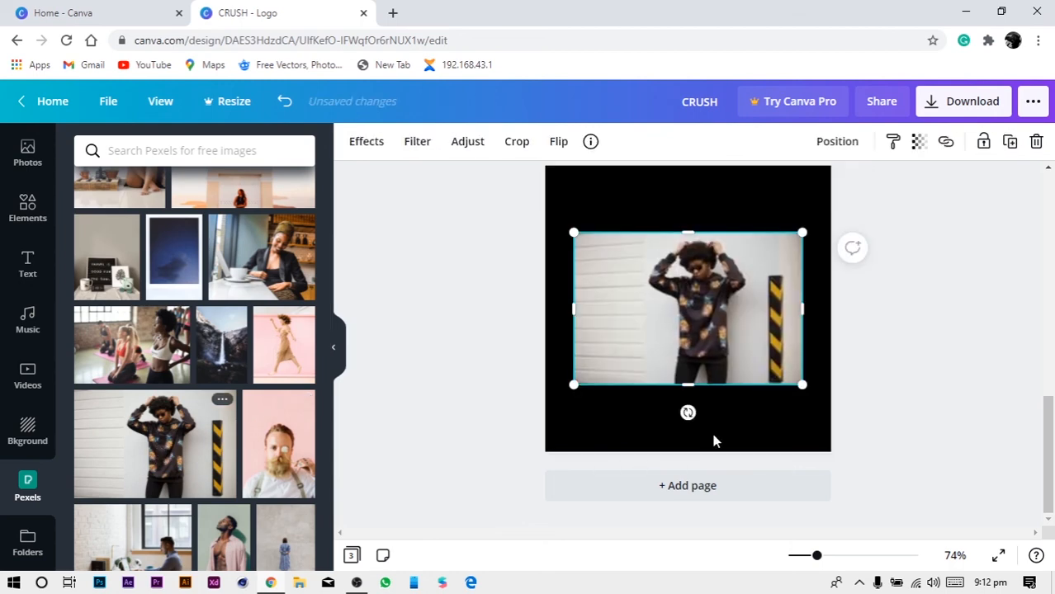
{"action": "right_click", "coordinate": [709, 324]}
{"action": "left_click", "coordinate": [770, 397]}
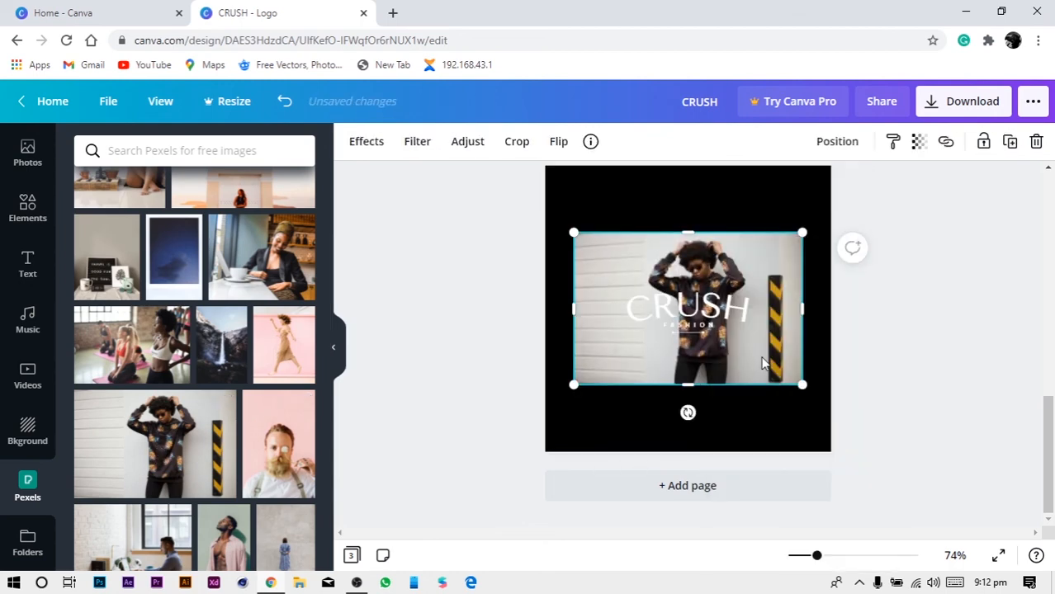
Enlarge the hoodie photo to cover the whole third page and position it with the person centred behind the logo.
{"action": "left_click_drag", "start_coordinate": [802, 386], "coordinate": [895, 499]}
{"action": "left_click_drag", "start_coordinate": [574, 232], "coordinate": [491, 184]}
{"action": "left_click_drag", "start_coordinate": [666, 359], "coordinate": [657, 357]}
{"action": "left_click_drag", "start_coordinate": [891, 450], "coordinate": [914, 473]}
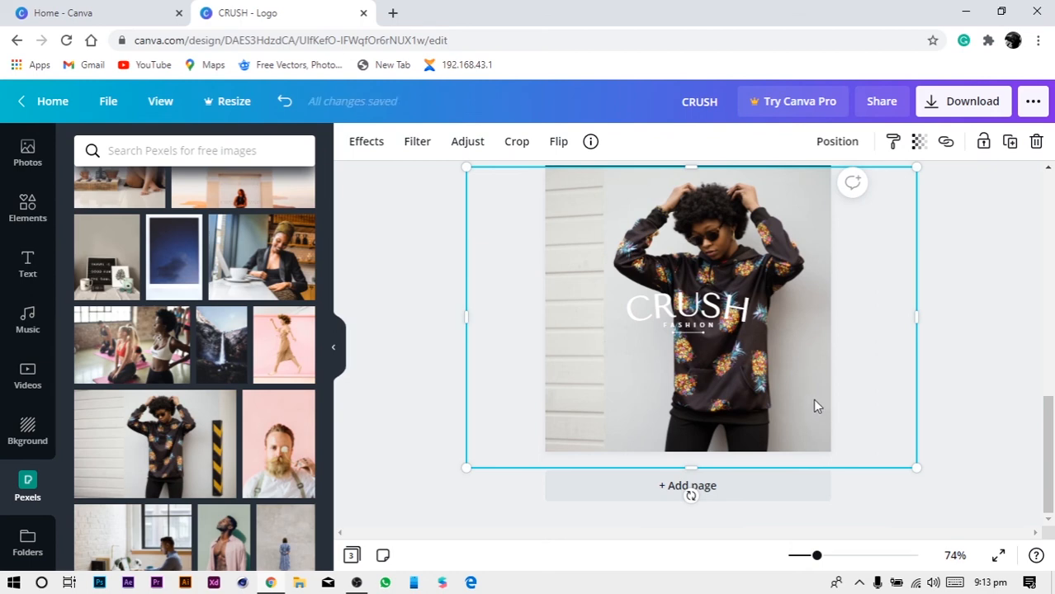
{"action": "left_click_drag", "start_coordinate": [814, 406], "coordinate": [779, 381]}
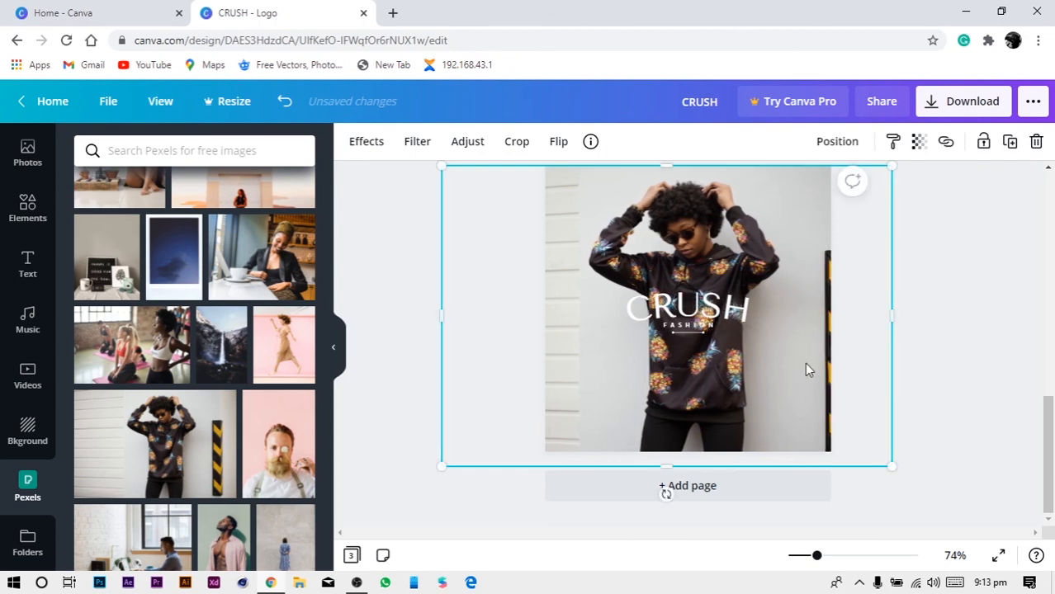
{"action": "left_click", "coordinate": [920, 368]}
{"action": "scroll", "coordinate": [918, 371], "scroll_direction": "up", "scroll_amount": 2}
{"action": "scroll", "coordinate": [919, 370], "scroll_direction": "down", "scroll_amount": 2}
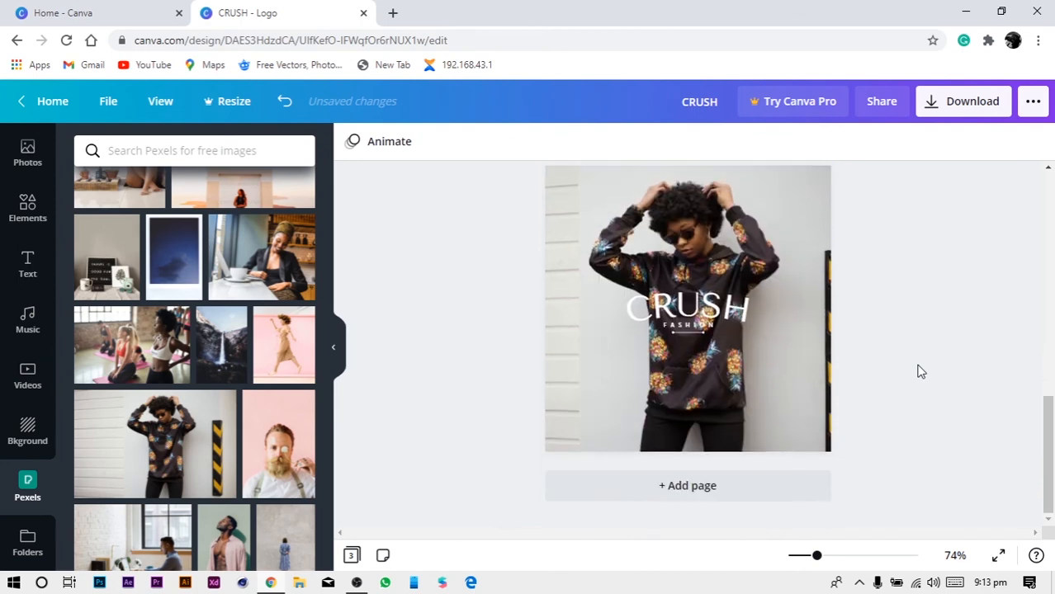
Lower the hoodie photo's transparency value to darken it strongly against the black background.
{"action": "left_click", "coordinate": [785, 380]}
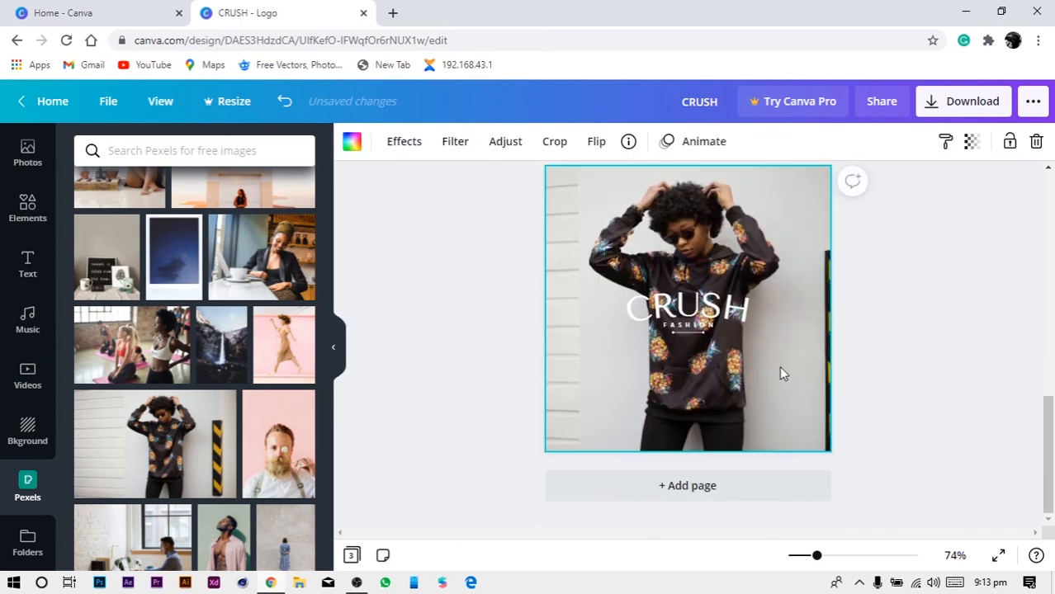
{"action": "left_click", "coordinate": [970, 141]}
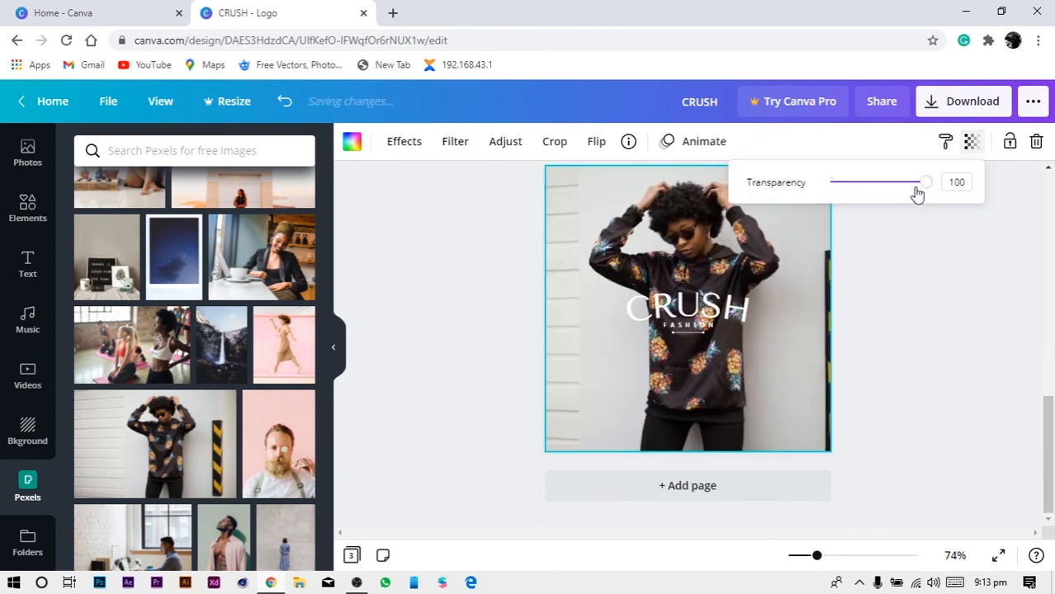
{"action": "left_click_drag", "start_coordinate": [922, 183], "coordinate": [860, 183]}
{"action": "left_click", "coordinate": [930, 304]}
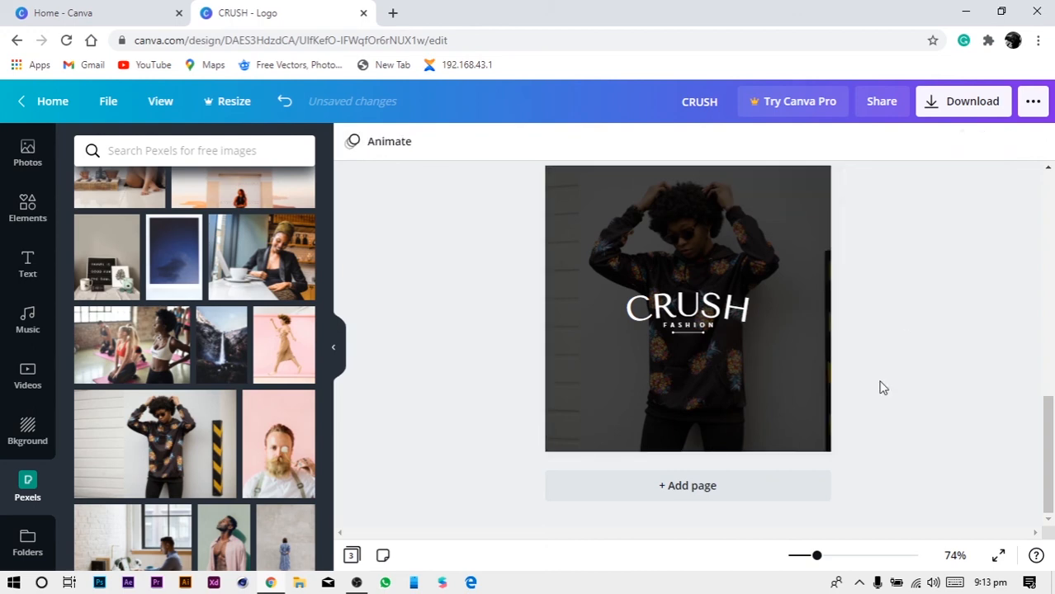